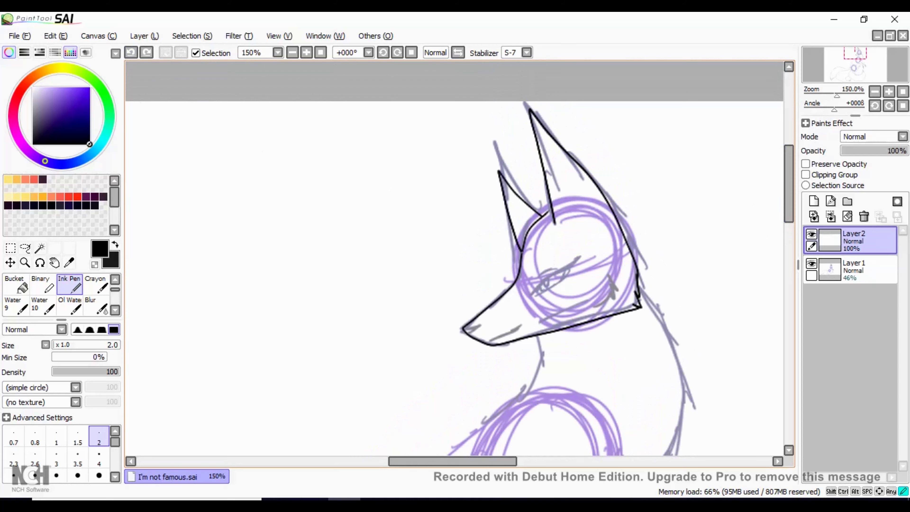
Ink a fur tuft on the cheek and the banded tips of both front paws over the sketch on Layer2
drag(612, 301, 591, 312)
click(458, 52)
drag(790, 184, 790, 263)
drag(455, 462, 419, 462)
click(398, 52)
click(398, 52)
drag(420, 225, 392, 208)
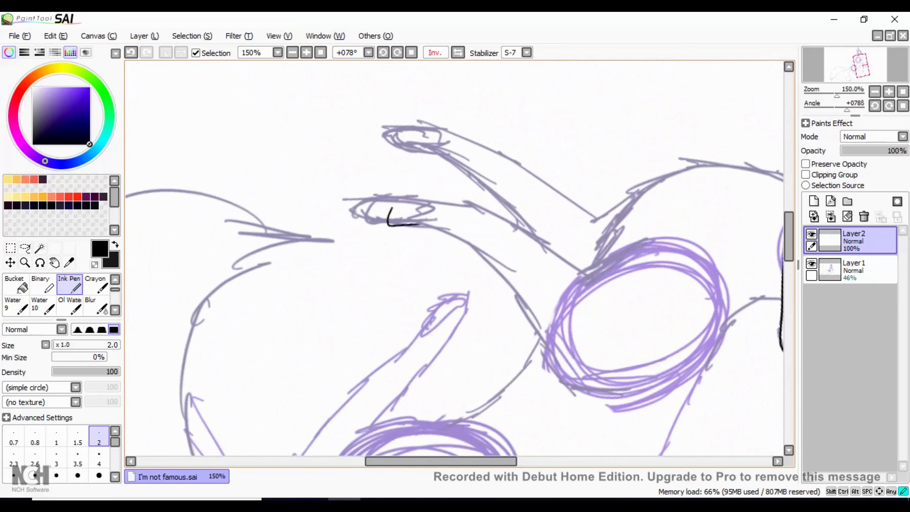
key(ctrl+z)
key(ctrl+z)
mouse_move(397, 203)
mouse_down()
mouse_move(389, 220)
mouse_move(375, 219)
mouse_up()
drag(420, 132, 410, 147)
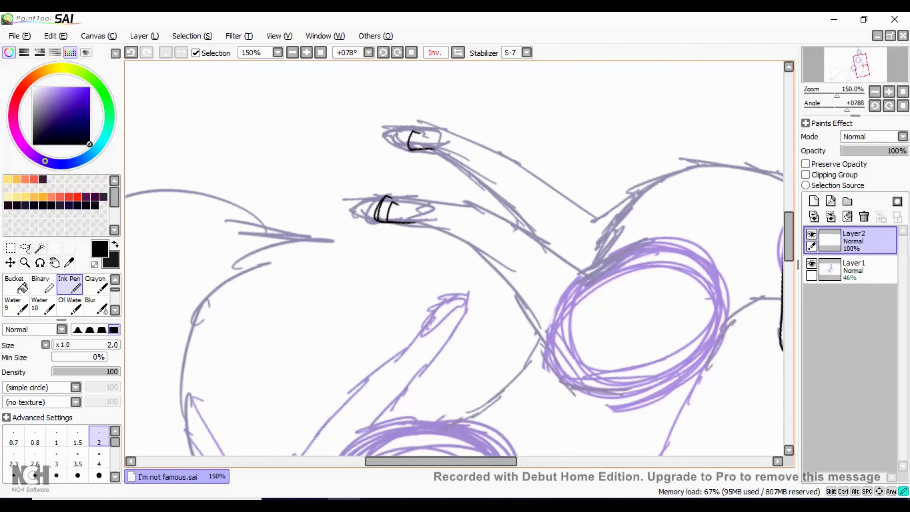
Reset the canvas rotation and ink the near front leg and the inner edge of the far front leg
click(398, 52)
click(412, 53)
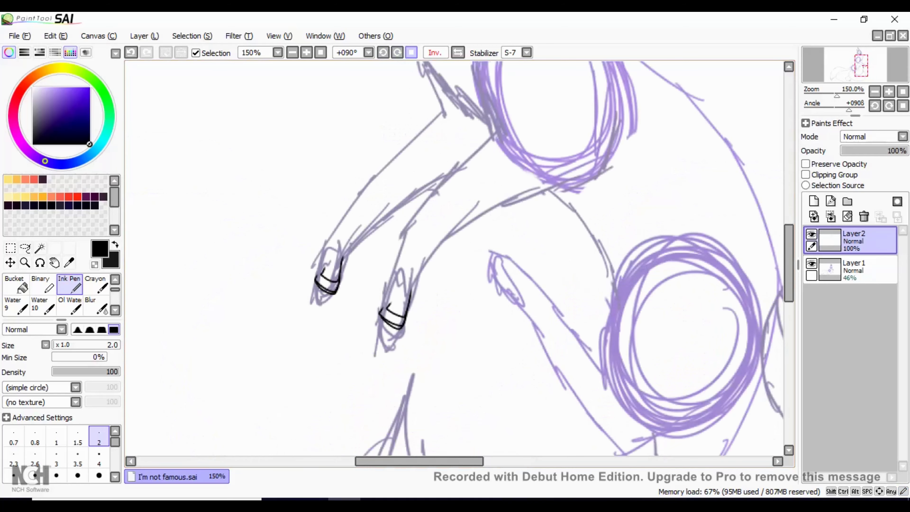
mouse_move(613, 125)
mouse_down()
mouse_move(605, 164)
mouse_move(516, 203)
mouse_move(411, 291)
mouse_up()
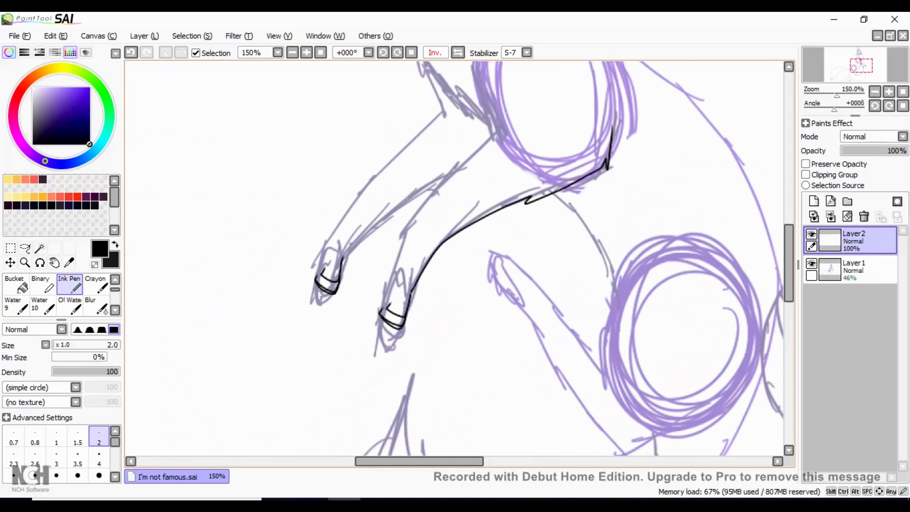
scroll(455, 258, up, 3)
mouse_move(481, 154)
mouse_down()
mouse_move(508, 213)
mouse_move(456, 256)
mouse_move(395, 342)
mouse_move(383, 380)
mouse_up()
key(ctrl+z)
mouse_move(477, 149)
mouse_down()
mouse_move(490, 200)
mouse_move(512, 221)
mouse_move(487, 216)
mouse_move(427, 286)
mouse_move(381, 385)
mouse_up()
drag(346, 331, 460, 245)
Ink the tufted chest line from the jaw to the front legs and the back of the neck below the muzzle
scroll(455, 258, up, 5)
mouse_move(456, 104)
mouse_down()
mouse_move(417, 136)
mouse_move(401, 230)
mouse_move(452, 309)
mouse_move(490, 331)
mouse_up()
drag(558, 152, 586, 205)
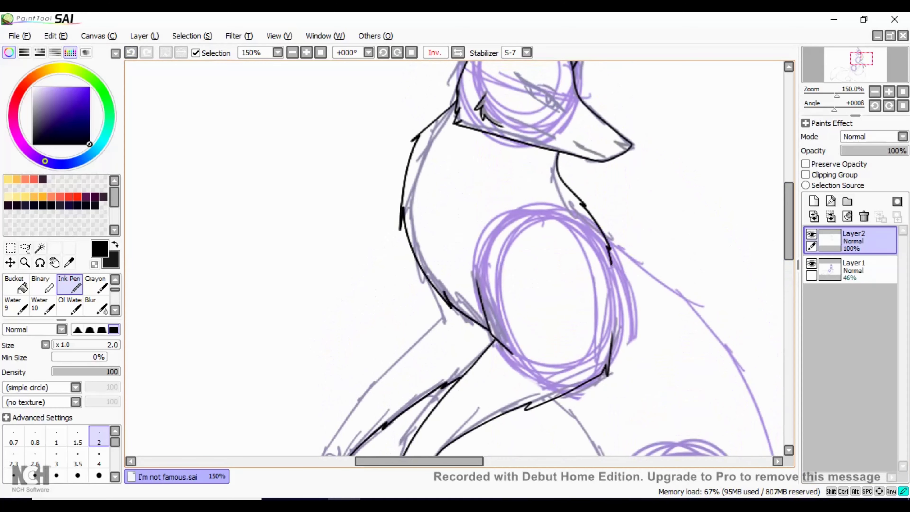
key(ctrl+z)
key(ctrl+z)
key(h)
mouse_move(453, 98)
mouse_down()
mouse_move(485, 140)
mouse_move(512, 224)
mouse_move(478, 286)
mouse_move(418, 338)
mouse_up()
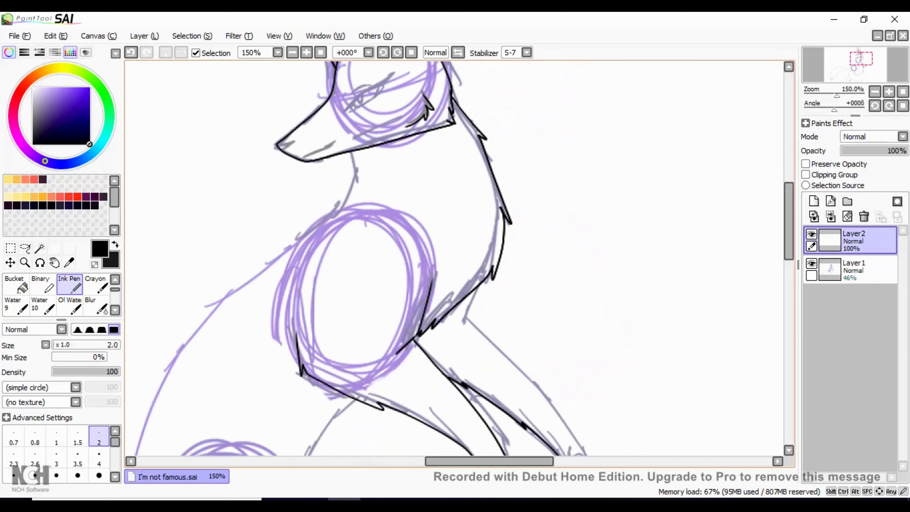
mouse_move(357, 158)
mouse_down()
mouse_move(332, 206)
mouse_move(307, 248)
mouse_up()
Ink the outer edge of the far front leg from the chest to the paw, replacing the first stroke
scroll(455, 258, down, 4)
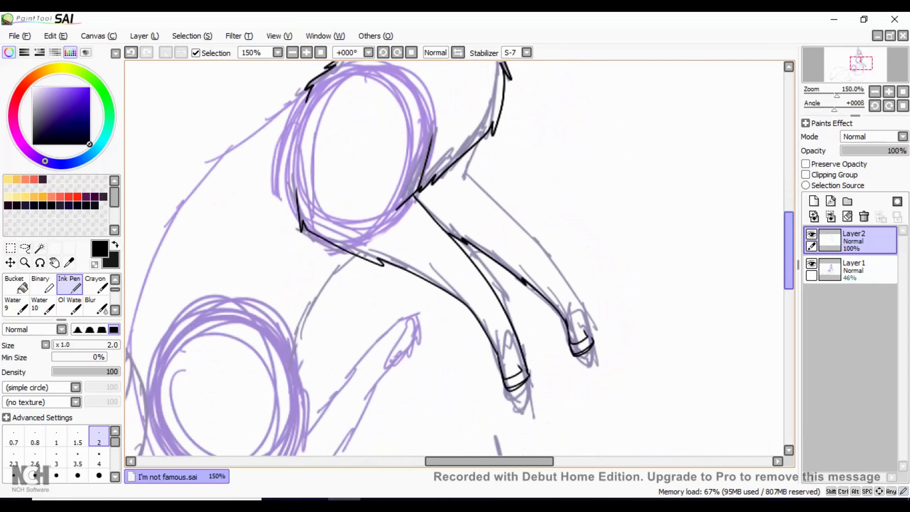
mouse_move(466, 175)
mouse_down()
mouse_move(553, 265)
mouse_move(584, 317)
mouse_up()
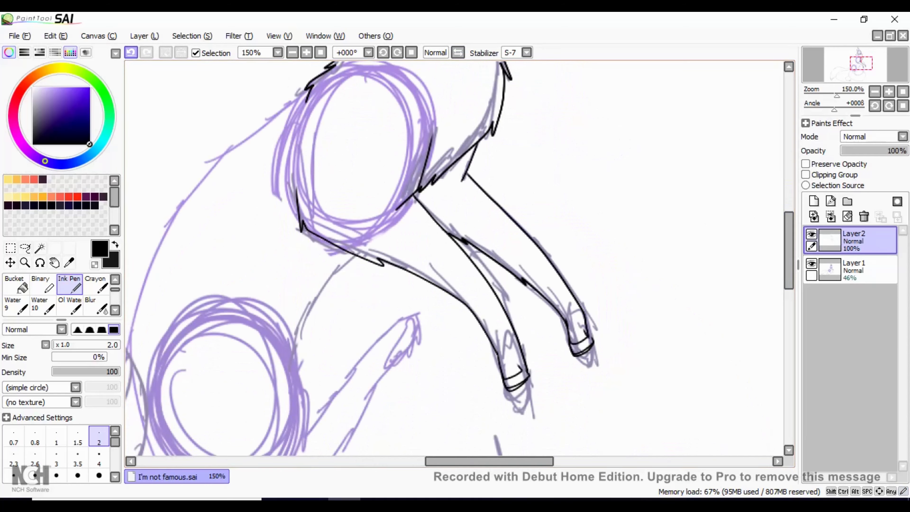
key(ctrl+z)
mouse_move(467, 175)
mouse_down()
mouse_move(568, 281)
mouse_move(588, 321)
mouse_up()
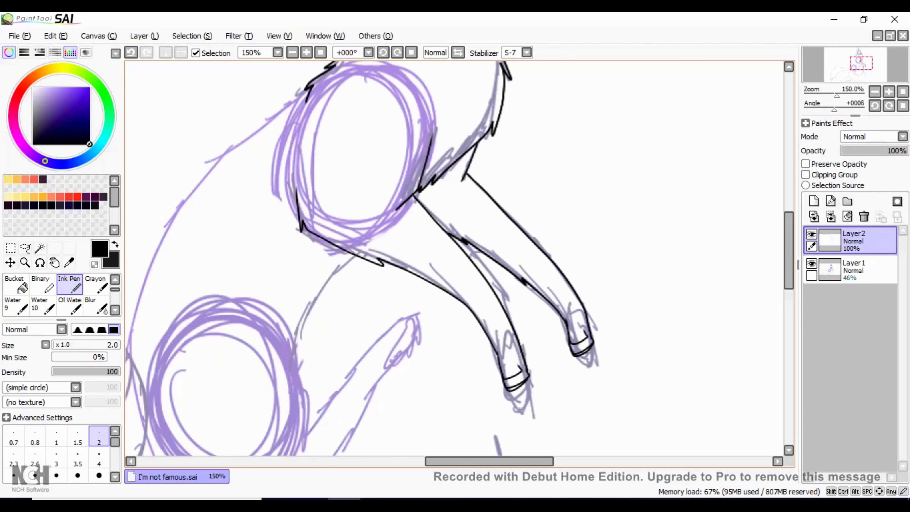
Flip the canvas view and ink the back line from the neck around to the rump
click(458, 53)
drag(560, 215, 389, 216)
mouse_move(428, 91)
mouse_down()
mouse_move(579, 250)
mouse_move(611, 353)
mouse_move(561, 450)
mouse_up()
scroll(777, 290, down, 4)
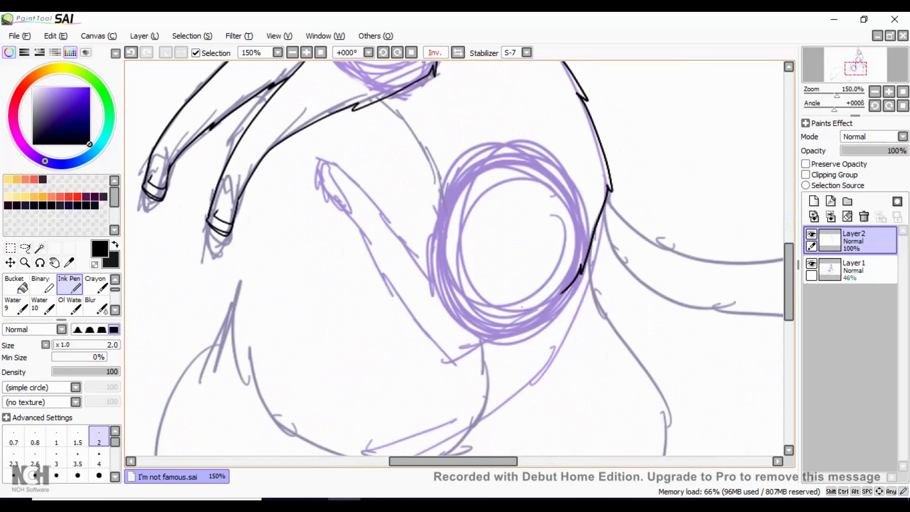
Ink the banded tip of the raised hind paw with the canvas rotated, undoing unsatisfactory strokes and redrawing them
click(384, 52)
drag(376, 321, 323, 329)
key(ctrl+z)
key(ctrl+z)
key(ctrl+z)
key(ctrl+z)
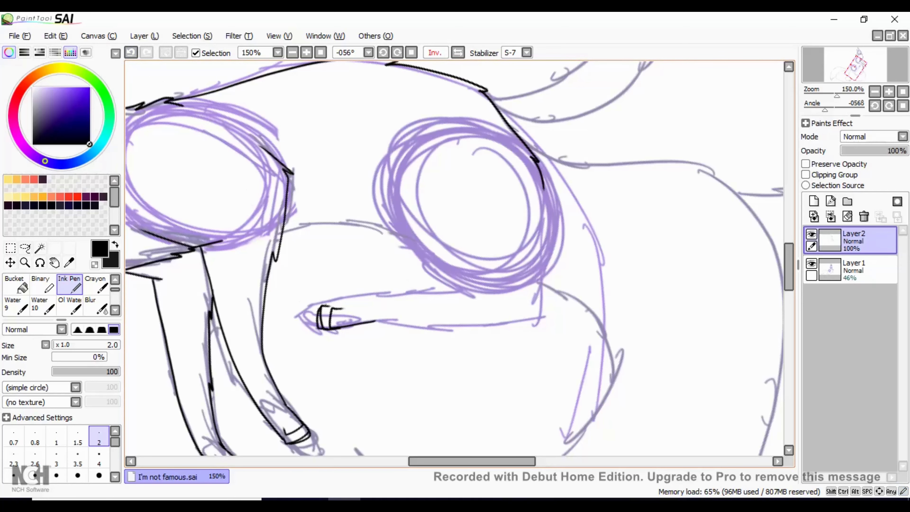
key(ctrl+z)
key(ctrl+z)
click(307, 52)
drag(789, 268, 789, 280)
mouse_move(353, 215)
mouse_down()
mouse_move(320, 223)
mouse_move(314, 200)
mouse_move(279, 206)
mouse_move(300, 192)
mouse_up()
drag(279, 230, 282, 192)
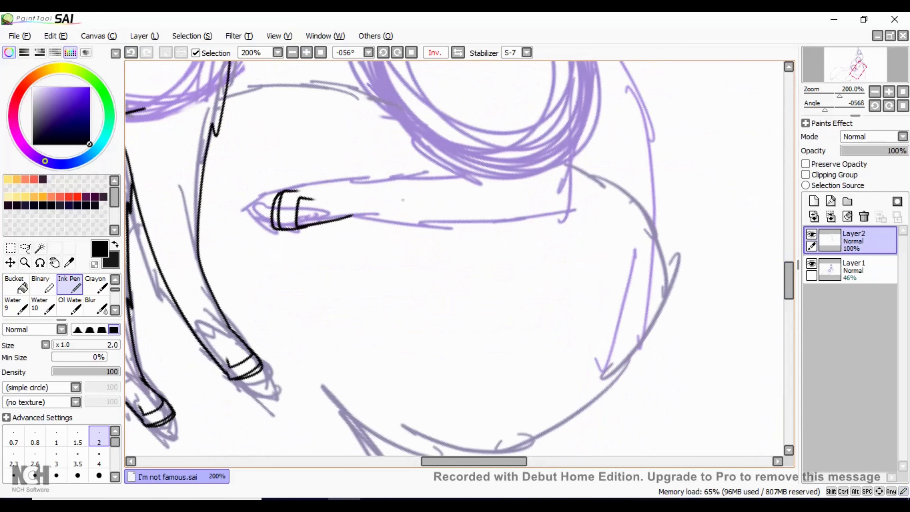
Ink the raised hind leg's edges up to the thigh and the belly line between the front and hind legs
click(411, 52)
mouse_move(434, 149)
mouse_down()
mouse_move(498, 262)
mouse_move(564, 334)
mouse_move(654, 258)
mouse_up()
scroll(459, 258, up, 3)
mouse_move(561, 187)
mouse_down()
mouse_move(538, 222)
mouse_move(548, 334)
mouse_move(423, 186)
mouse_up()
key(ctrl+z)
drag(545, 324, 422, 182)
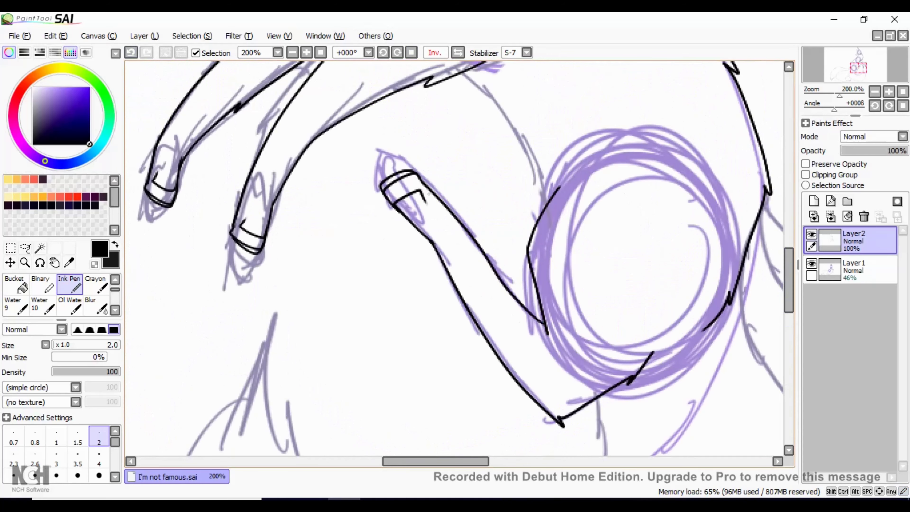
drag(461, 71, 543, 204)
Ink the large front tail curling beneath the fox, including its pointed tip and inner curve
click(292, 53)
click(293, 53)
click(293, 53)
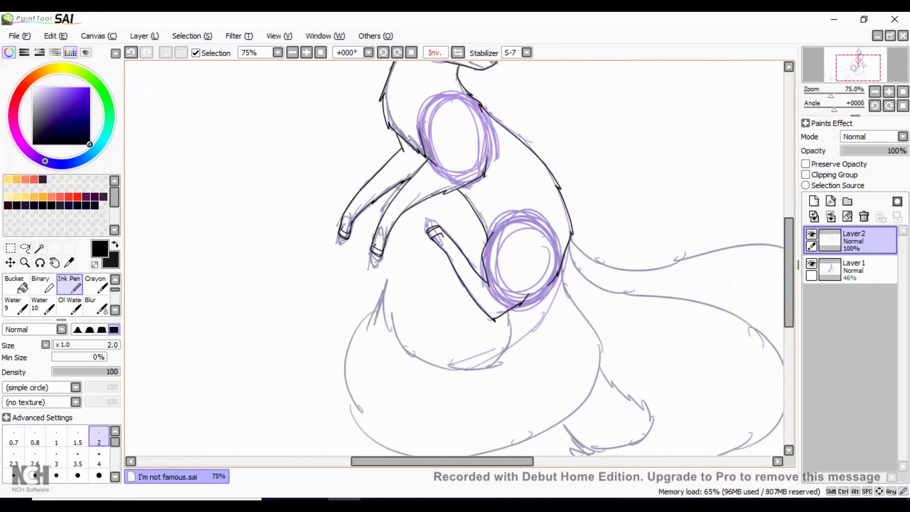
drag(443, 461, 484, 462)
drag(788, 272, 789, 303)
mouse_move(412, 157)
mouse_down()
mouse_move(445, 227)
mouse_move(413, 315)
mouse_move(214, 326)
mouse_up()
mouse_move(196, 266)
mouse_down()
mouse_move(232, 187)
mouse_move(249, 226)
mouse_move(295, 258)
mouse_move(340, 251)
mouse_up()
Ink the middle tail with its furry curled tip, redrawing it once, and the long outer tail behind it
mouse_move(420, 133)
mouse_down()
mouse_move(506, 189)
mouse_move(626, 228)
mouse_move(628, 327)
mouse_move(464, 362)
mouse_up()
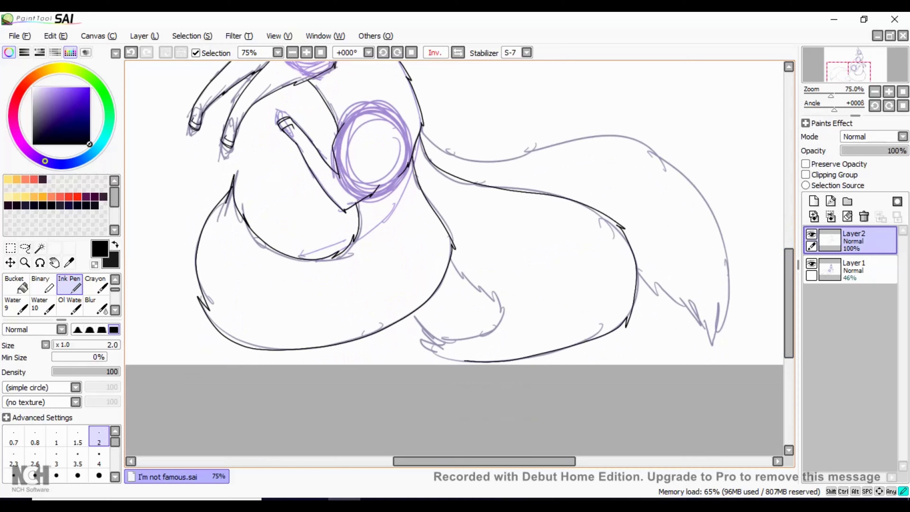
drag(423, 335, 488, 308)
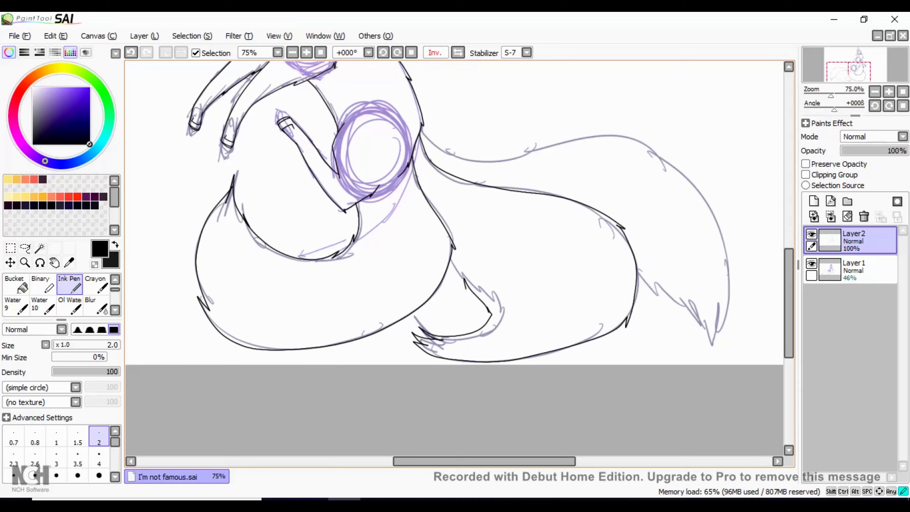
key(ctrl+z)
key(ctrl+z)
mouse_move(420, 134)
mouse_down()
mouse_move(468, 182)
mouse_move(620, 226)
mouse_up()
mouse_move(637, 283)
mouse_down()
mouse_move(628, 323)
mouse_move(561, 351)
mouse_move(469, 358)
mouse_move(416, 334)
mouse_up()
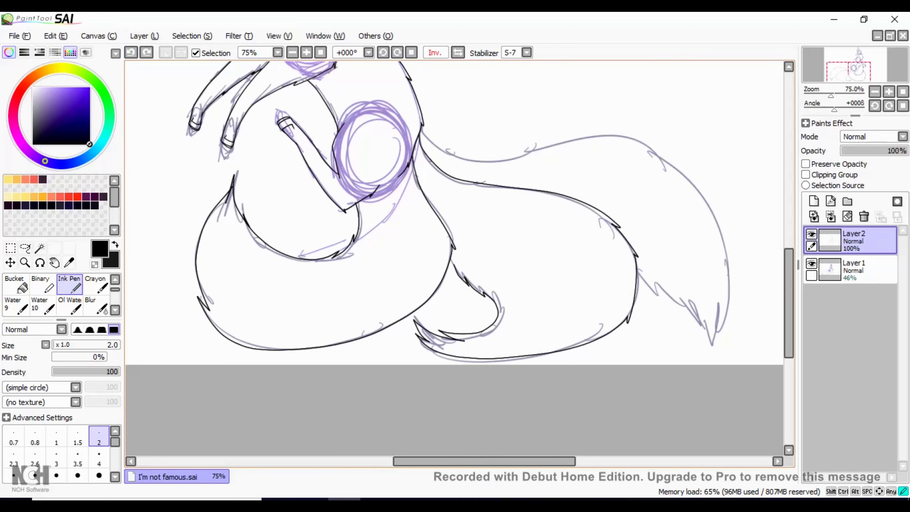
mouse_move(423, 127)
mouse_down()
mouse_move(633, 141)
mouse_move(713, 210)
mouse_move(728, 327)
mouse_up()
Flip the view back, try inking the slanted eye on the head, and reduce the Ink Pen size to 1
drag(789, 303, 788, 241)
drag(485, 461, 442, 461)
click(458, 53)
click(307, 53)
click(306, 52)
click(307, 52)
drag(789, 231, 789, 178)
click(307, 53)
mouse_move(435, 305)
mouse_down()
mouse_move(502, 251)
mouse_move(436, 305)
mouse_move(484, 286)
mouse_move(508, 262)
mouse_up()
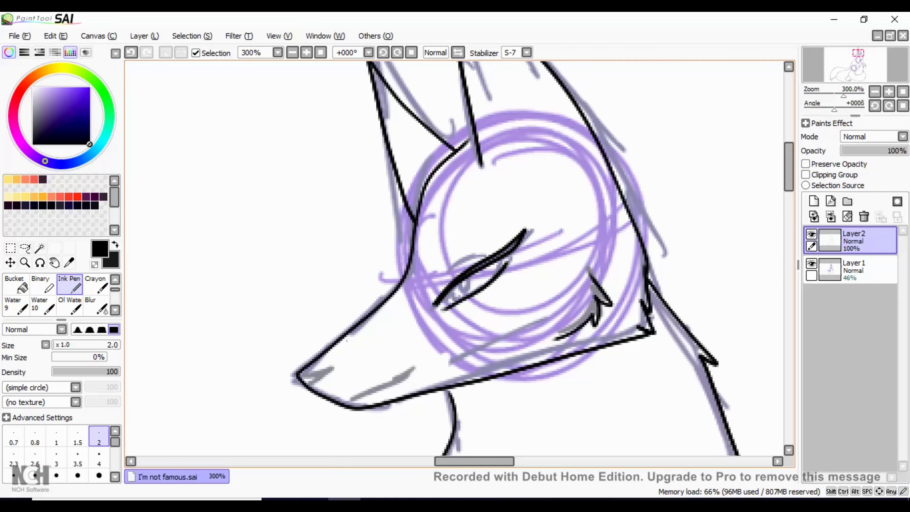
key(ctrl+z)
key(ctrl+z)
click(56, 436)
Try to ink the eye, nostril, mouth line and eyelid crease with fine strokes
mouse_move(432, 305)
mouse_down()
mouse_move(527, 232)
mouse_move(442, 301)
mouse_move(499, 271)
mouse_up()
drag(331, 365, 299, 374)
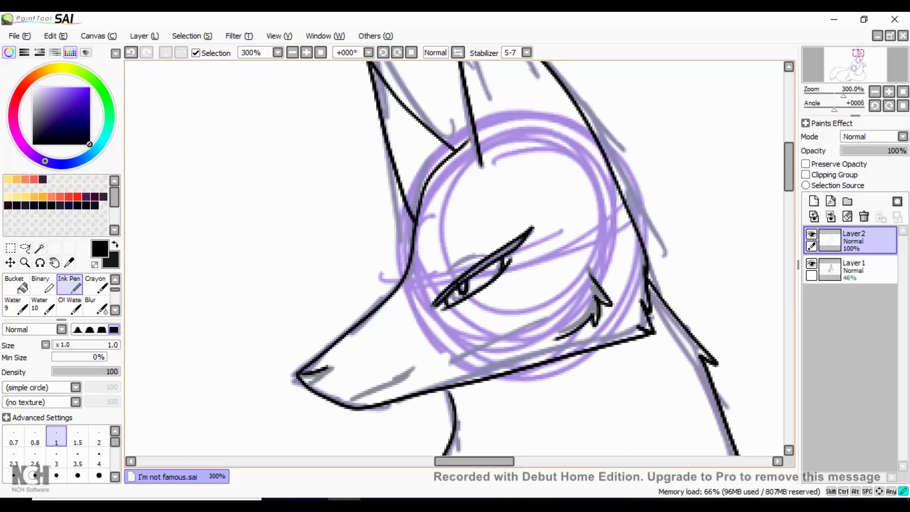
drag(362, 402, 412, 367)
drag(450, 273, 476, 256)
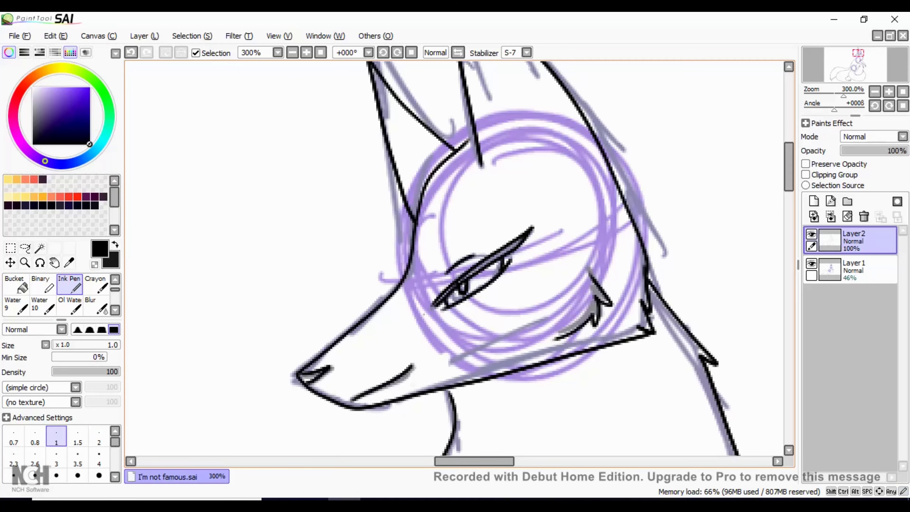
scroll(466, 258, down, 4)
click(131, 53)
click(131, 52)
click(131, 53)
Switch to Windows Media Player, look through the music library, and return to the drawing in PaintTool SAI
click(540, 499)
scroll(419, 273, down, 14)
scroll(412, 272, up, 15)
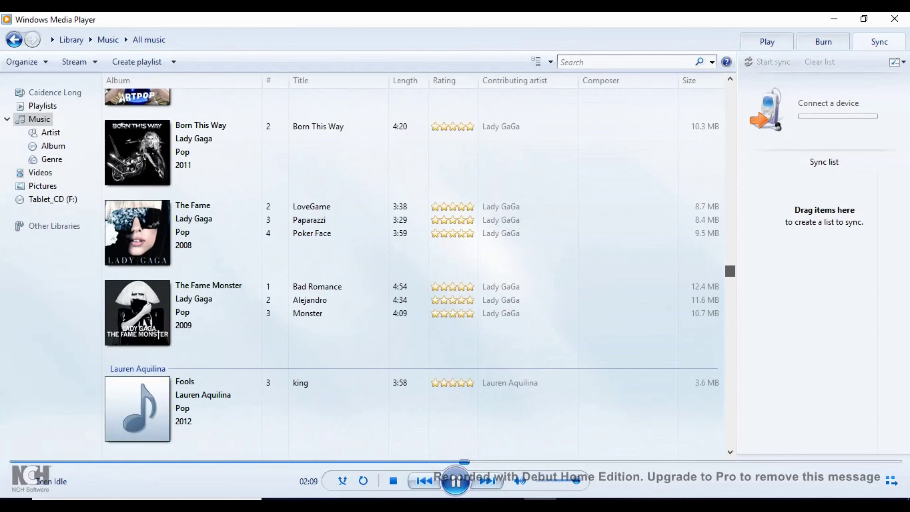
scroll(412, 272, down, 4)
key(alt+Tab)
Ink the slanted eye with its pupil and eyelid crease, plus the nostril and mouth line on the muzzle
scroll(454, 258, up, 4)
mouse_move(502, 251)
mouse_down()
mouse_move(443, 301)
mouse_move(531, 229)
mouse_up()
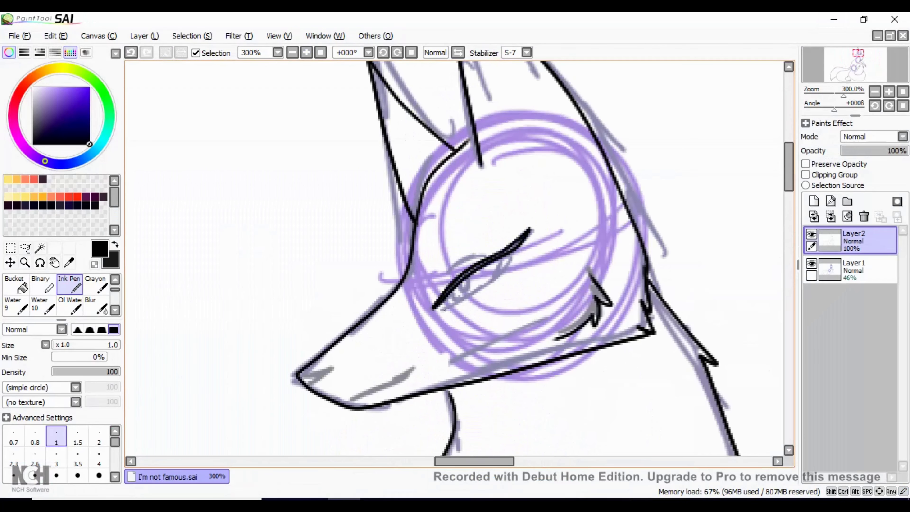
mouse_move(444, 311)
mouse_down()
mouse_move(508, 265)
mouse_move(462, 292)
mouse_up()
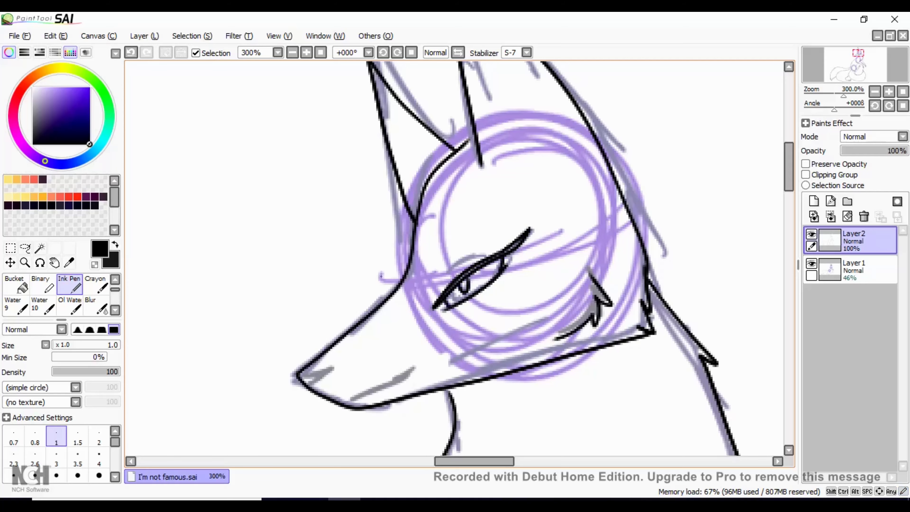
drag(452, 259, 475, 250)
drag(315, 378, 310, 382)
drag(350, 399, 412, 367)
Hide the sketch by lowering the opacity of Layer1 to 0%
click(293, 53)
click(293, 53)
click(293, 53)
click(292, 53)
click(292, 53)
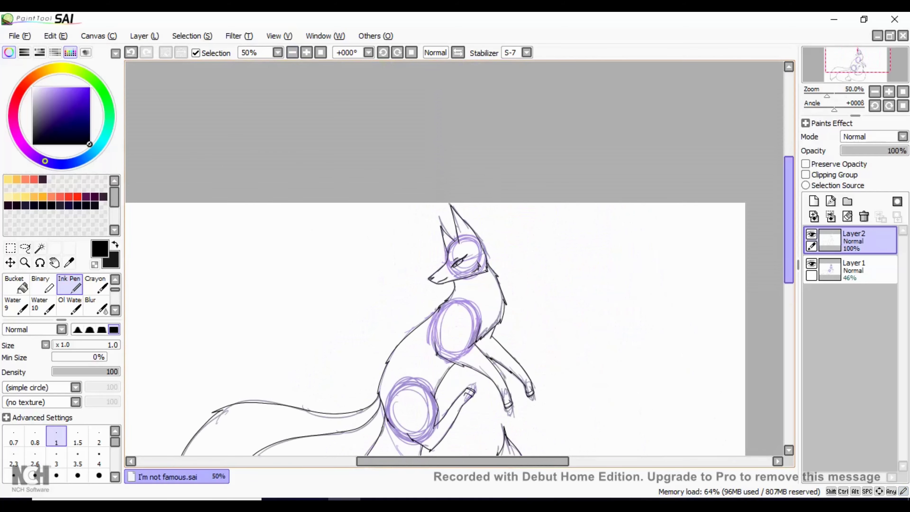
drag(789, 220, 789, 269)
click(860, 270)
drag(871, 150, 839, 150)
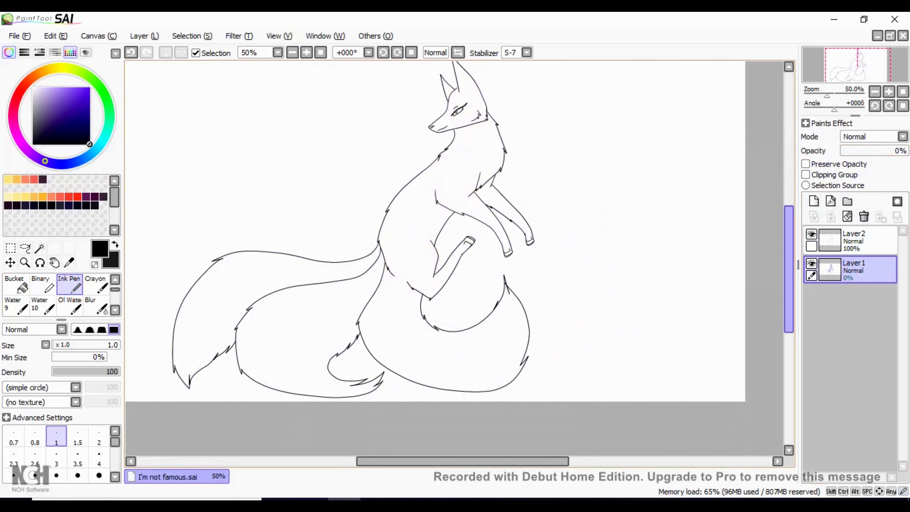
Flip the canvas view and add a new layer between the sketch and the line art
scroll(436, 258, up, 2)
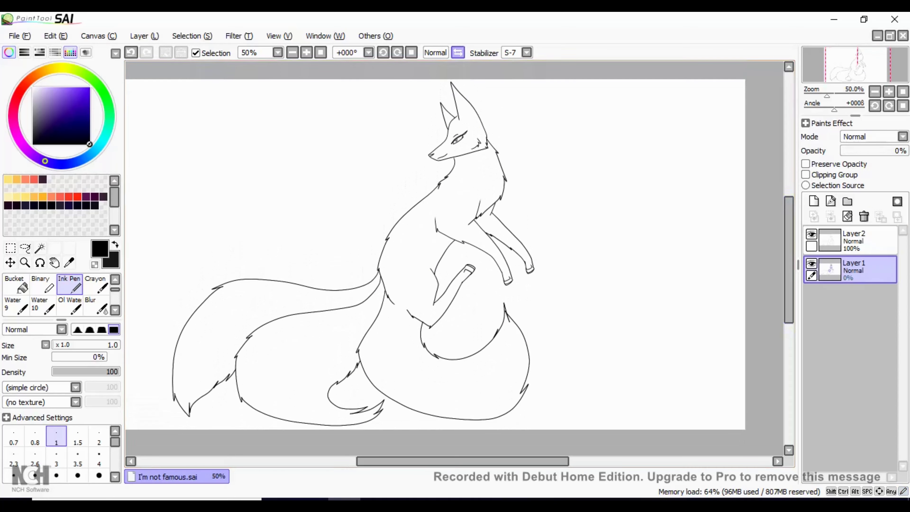
click(458, 52)
click(26, 247)
click(811, 234)
click(812, 235)
click(814, 201)
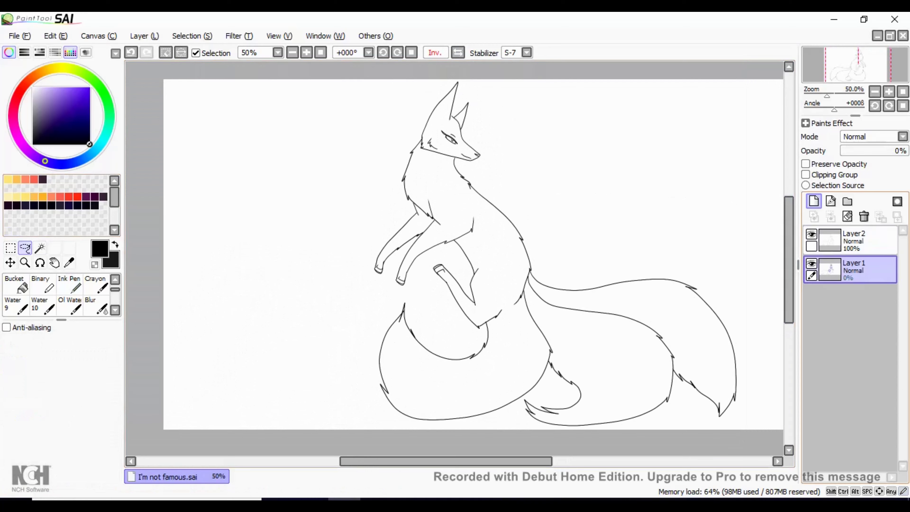
Select the fox's body, head, far ear, front leg and tails on Layer3 with the Magic Wand
drag(789, 233, 789, 216)
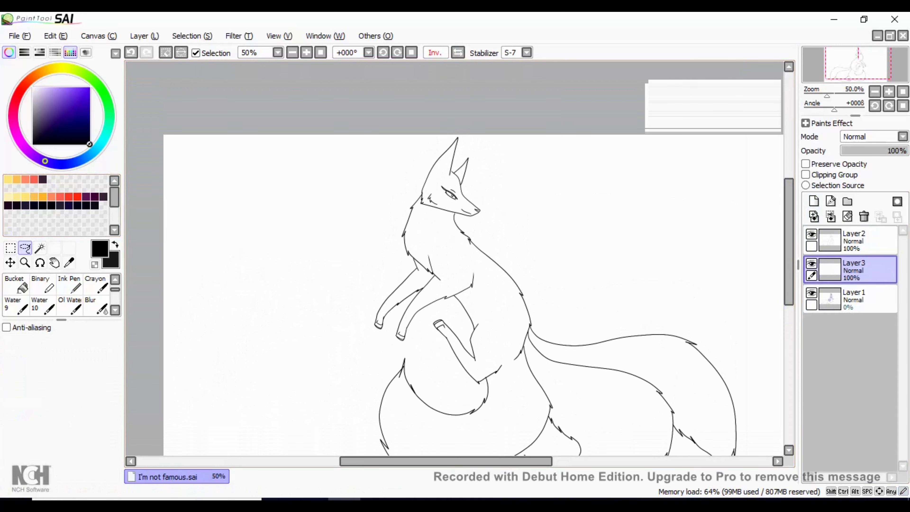
key(ctrl+t)
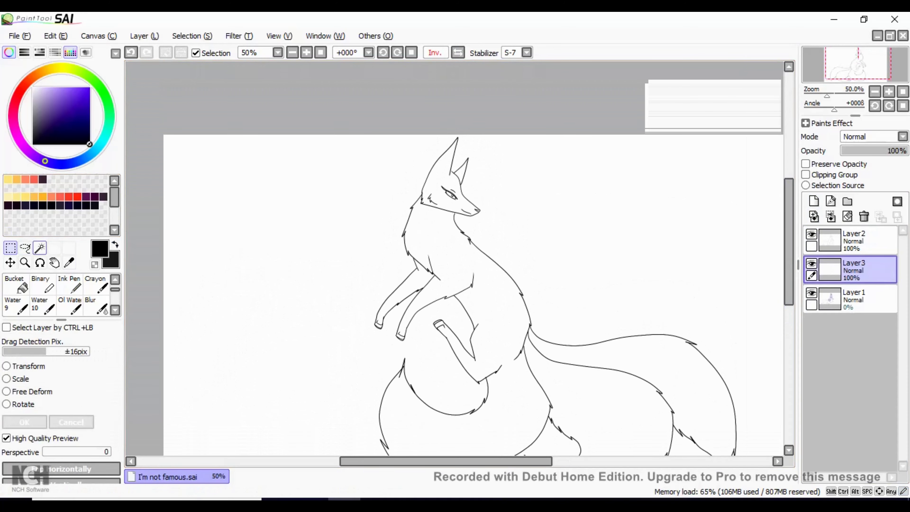
click(40, 248)
click(480, 283)
click(439, 180)
click(463, 174)
click(403, 294)
click(609, 391)
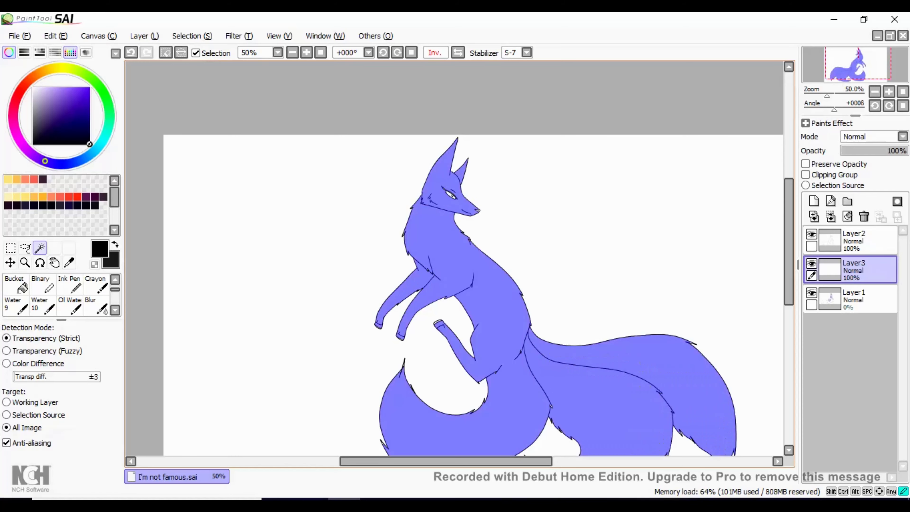
Add the missed gaps in the neck and chest fur tufts to the fox selection with the Magic Wand
click(307, 53)
mouse_move(789, 224)
mouse_down()
mouse_move(789, 198)
mouse_move(789, 219)
mouse_up()
scroll(454, 258, up, 2)
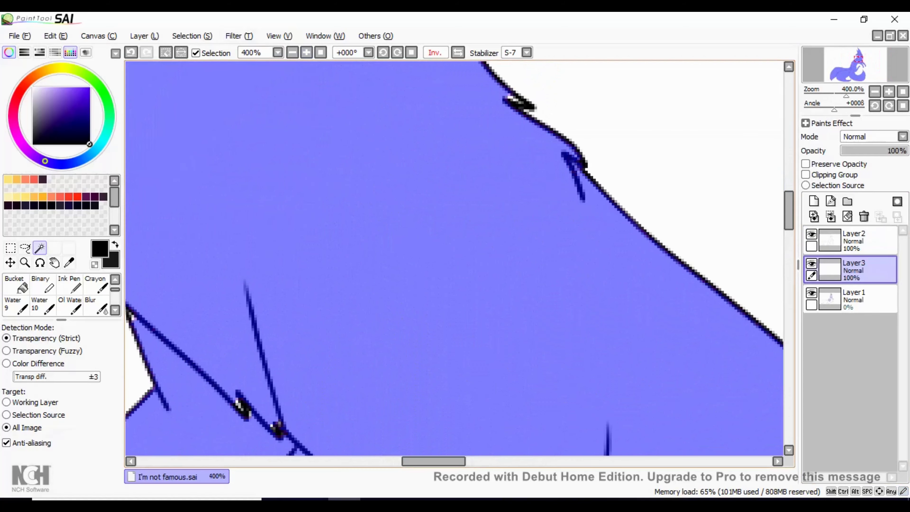
click(292, 53)
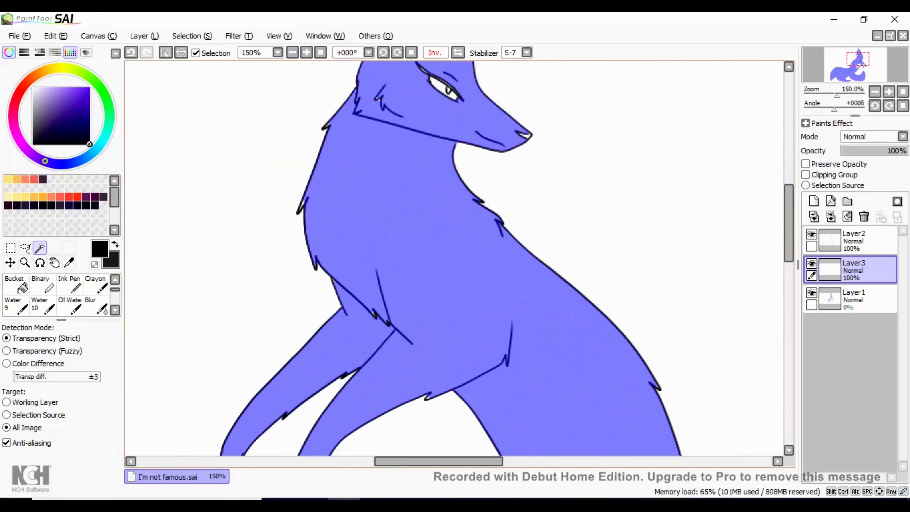
key(ctrl+plus)
key(ctrl+plus)
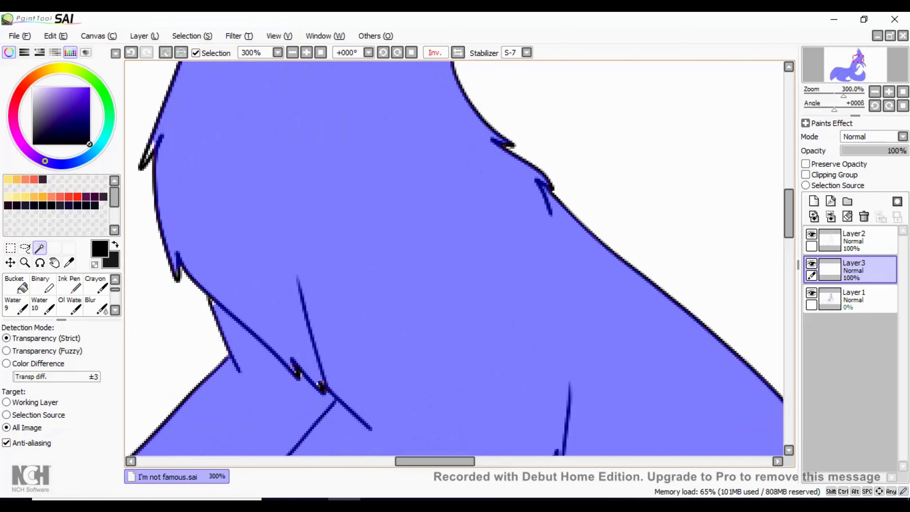
scroll(454, 258, up, 10)
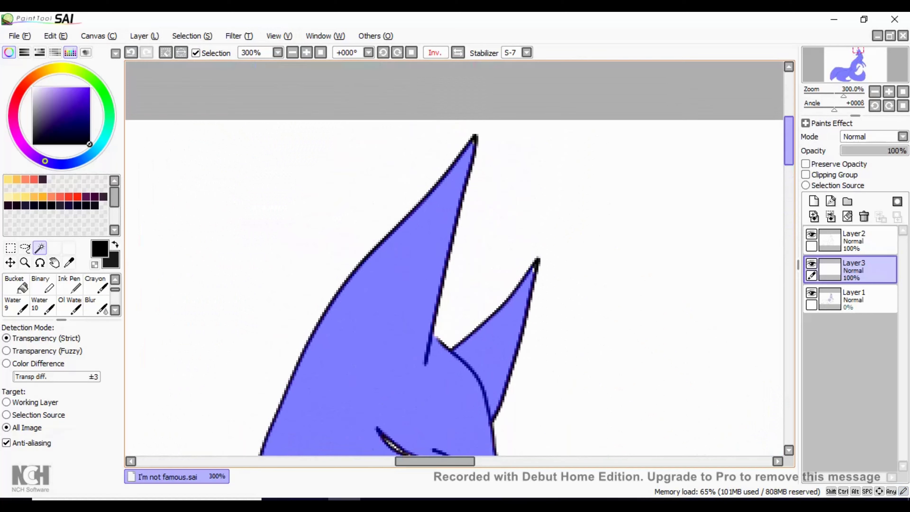
scroll(454, 259, down, 6)
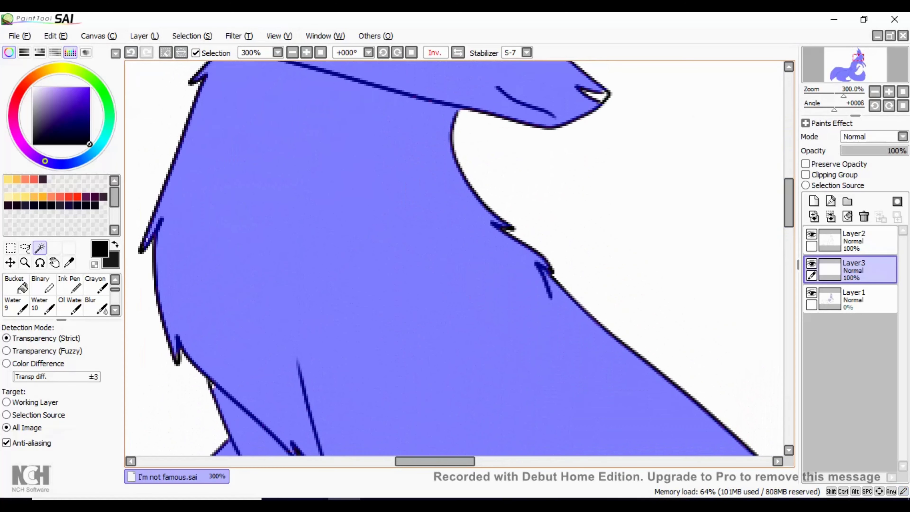
scroll(454, 258, down, 5)
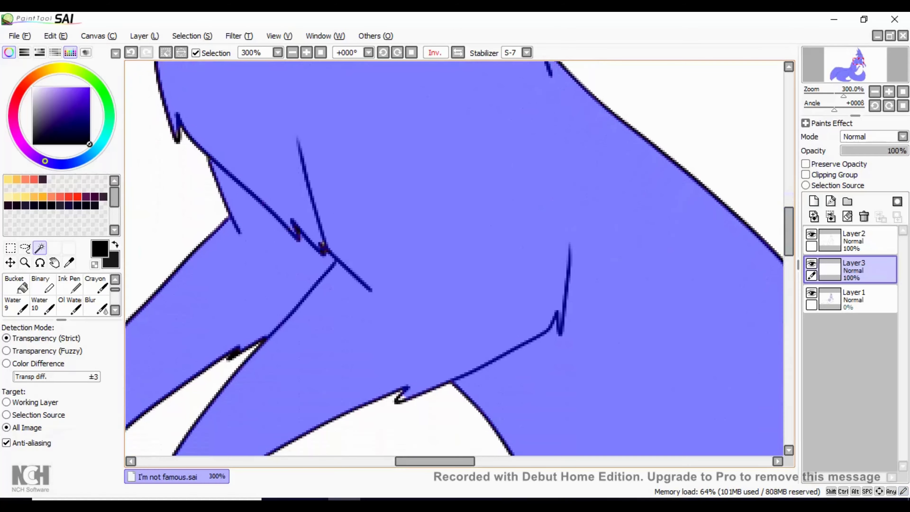
Add the missed slivers at the ends of the front and hind paws to the selection
scroll(454, 259, left, 2)
scroll(454, 259, down, 8)
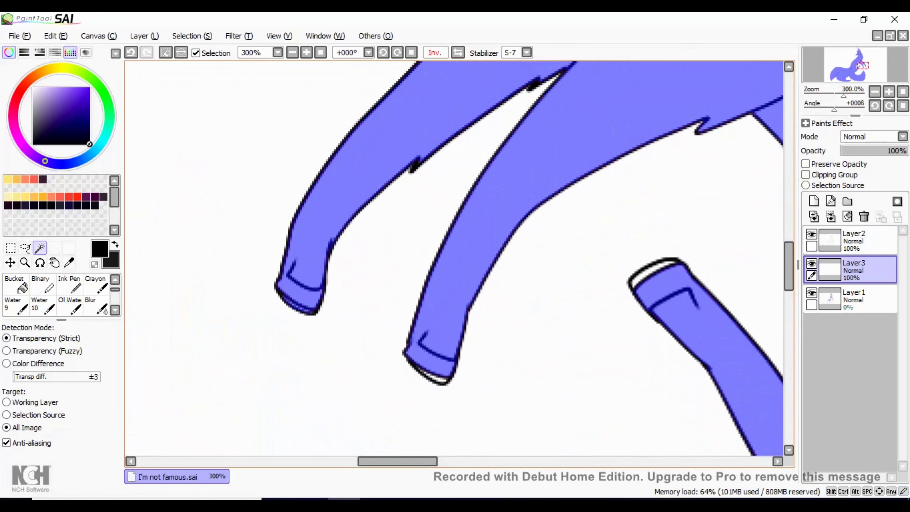
click(668, 262)
scroll(455, 258, up, 8)
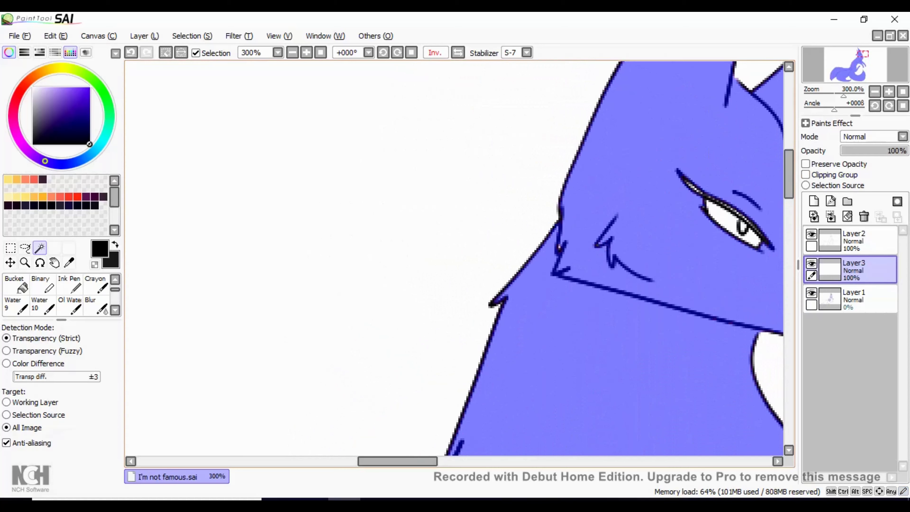
Check the selection around the face, hips, hind leg and curled tail for missed gaps
drag(398, 462, 446, 462)
double_click(293, 53)
drag(789, 192, 789, 248)
double_click(307, 53)
drag(448, 462, 486, 461)
drag(789, 247, 789, 254)
scroll(455, 259, down, 4)
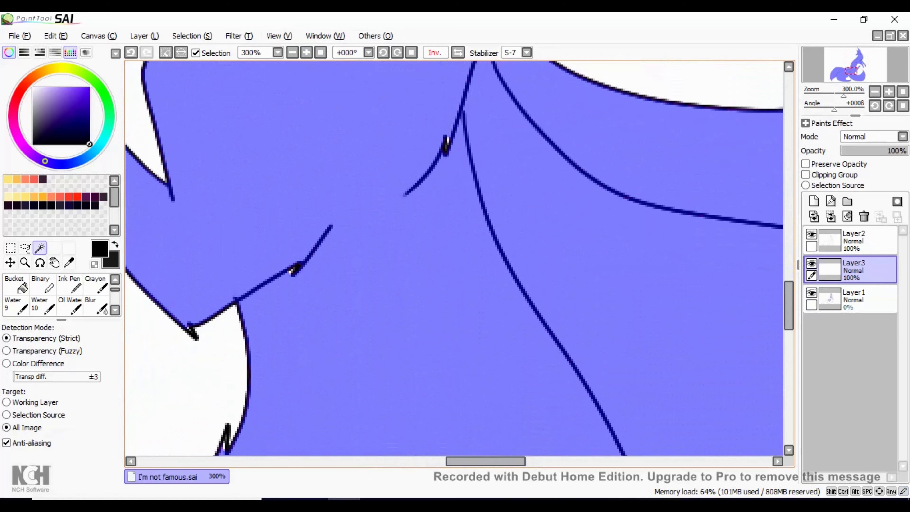
scroll(455, 258, left, 4)
drag(789, 305, 789, 340)
scroll(455, 258, left, 6)
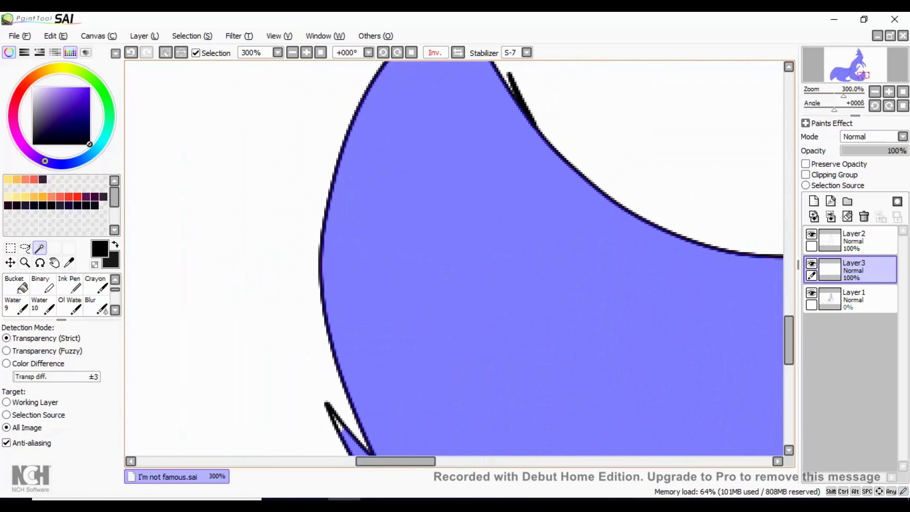
scroll(455, 259, up, 5)
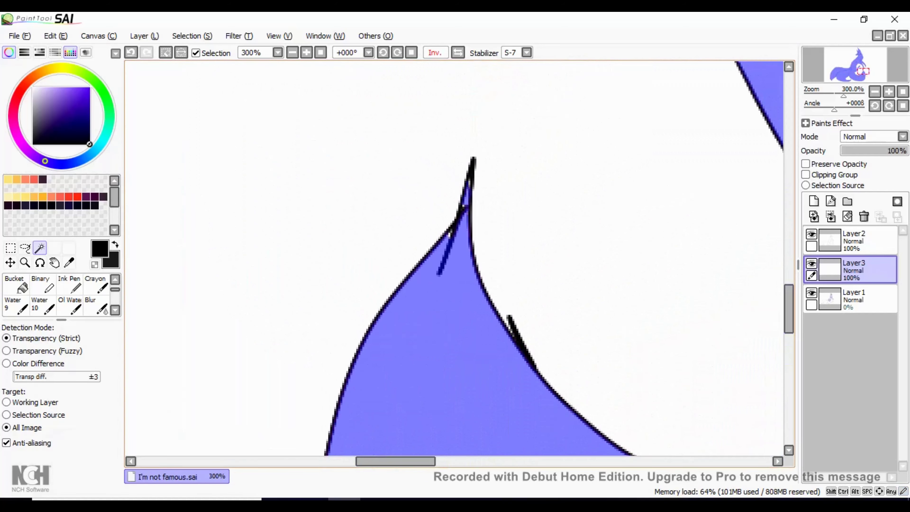
Check the selection along the edges and fur tufts of the remaining tails for missed gaps
drag(395, 462, 566, 462)
drag(789, 309, 789, 287)
drag(567, 461, 510, 462)
scroll(455, 258, down, 5)
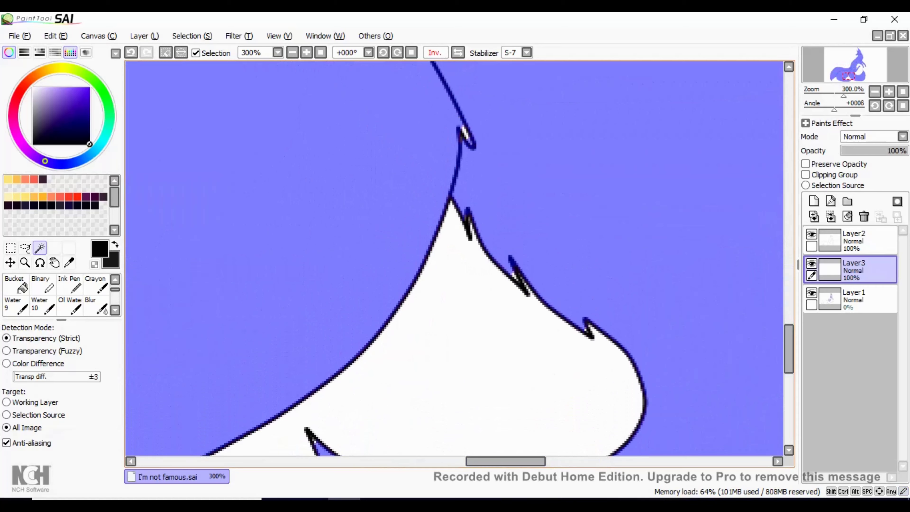
scroll(454, 259, down, 5)
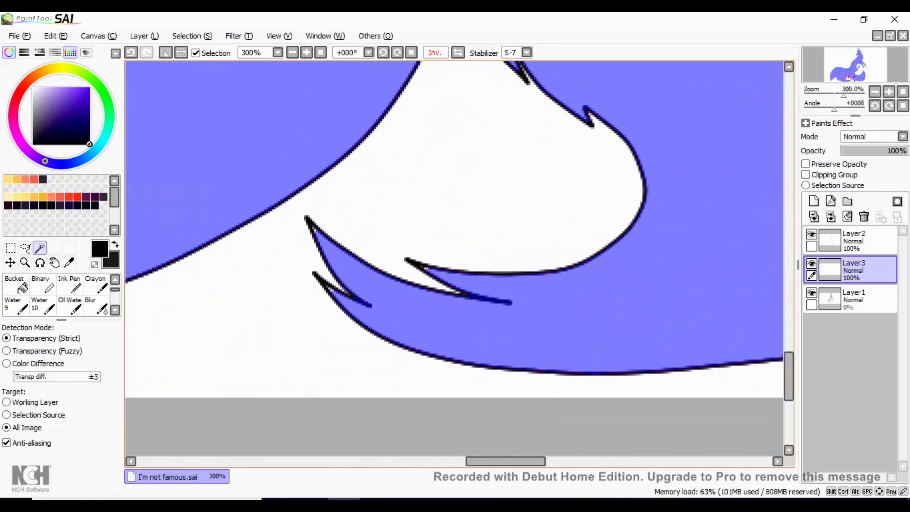
scroll(454, 258, right, 3)
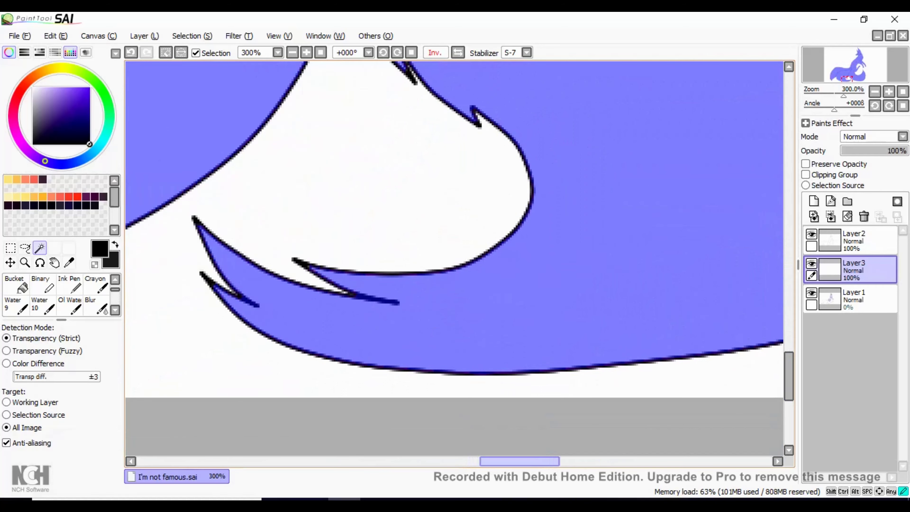
scroll(454, 258, up, 5)
scroll(455, 258, right, 5)
scroll(455, 258, down, 5)
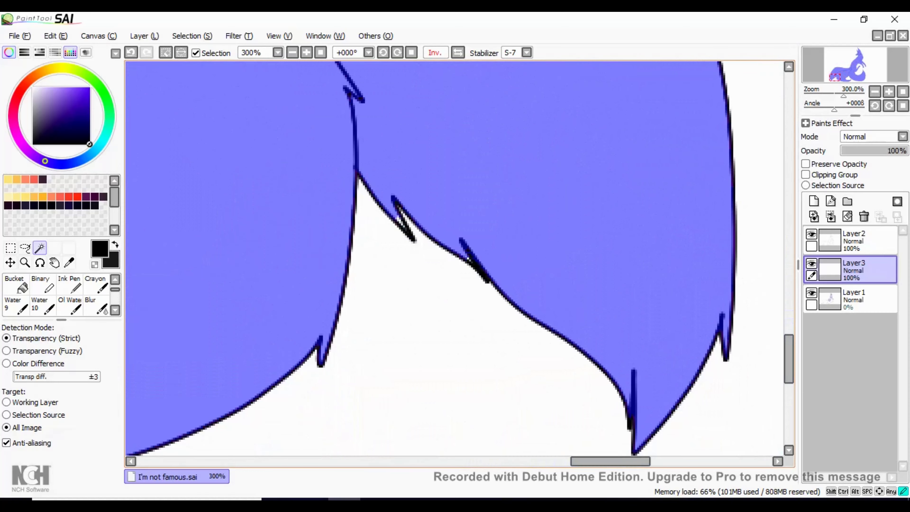
scroll(454, 258, up, 15)
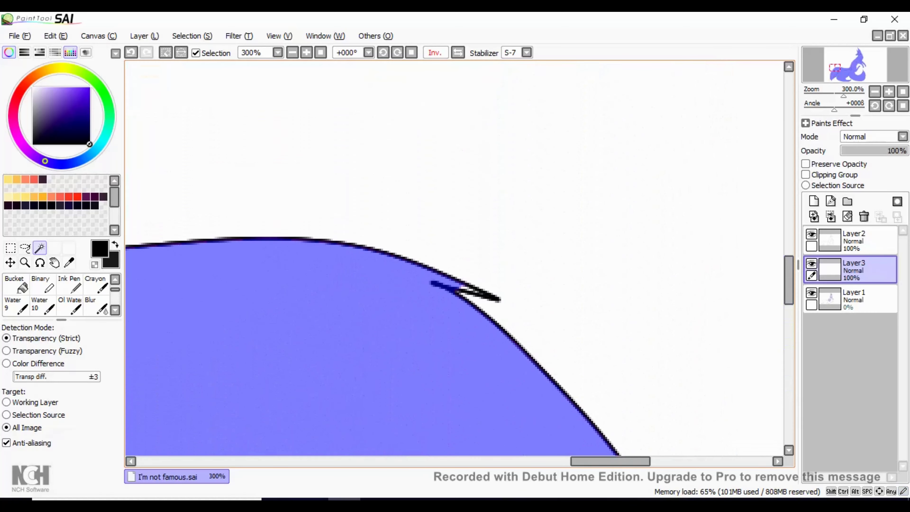
drag(611, 462, 424, 461)
click(293, 53)
click(292, 53)
click(292, 53)
click(293, 52)
click(293, 52)
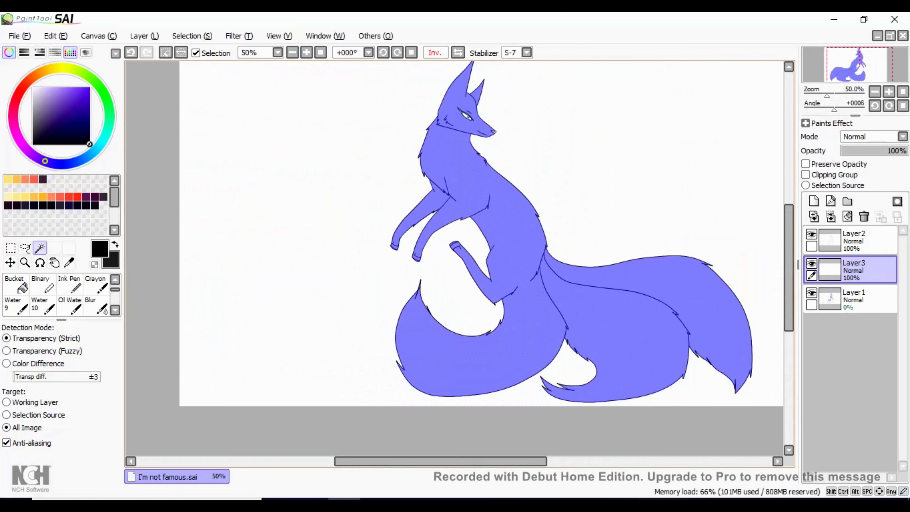
Set up the AirBrush with pale yellow, size 30 and Stabilizer 11, and hide the selection display
drag(790, 268, 789, 254)
click(8, 196)
scroll(95, 285, up, 2)
click(42, 284)
click(527, 52)
click(513, 176)
click(35, 476)
key(ctrl+d)
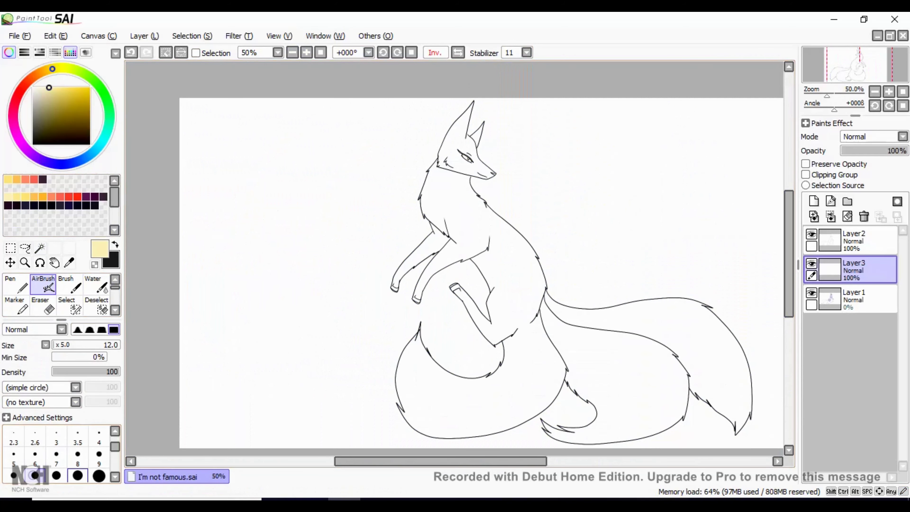
scroll(78, 466, down, 1)
click(35, 476)
Paint the fox's head and ears pale yellow on Layer3
mouse_move(448, 136)
mouse_down()
mouse_move(473, 149)
mouse_move(454, 122)
mouse_move(452, 157)
mouse_move(472, 167)
mouse_up()
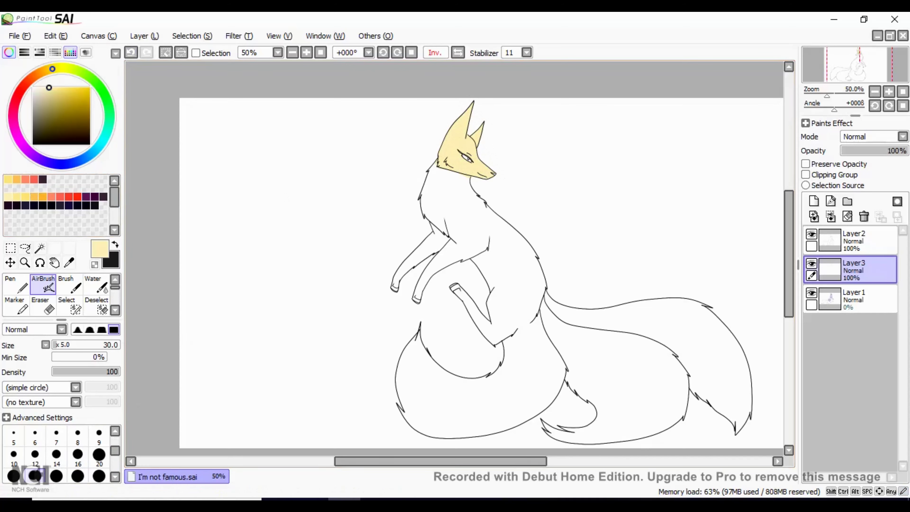
scroll(464, 148, up, 1)
mouse_move(466, 138)
mouse_down()
mouse_move(436, 130)
mouse_move(494, 148)
mouse_move(431, 149)
mouse_move(466, 163)
mouse_move(435, 159)
mouse_move(466, 179)
mouse_move(458, 158)
mouse_up()
Try painting orange and coral colour bands across the fox's lower neck and chest
click(43, 197)
click(55, 263)
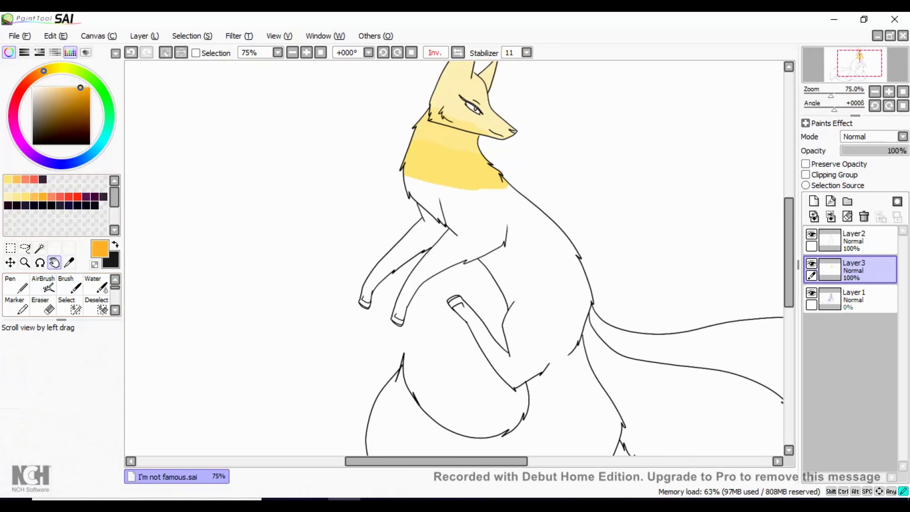
drag(315, 230, 441, 213)
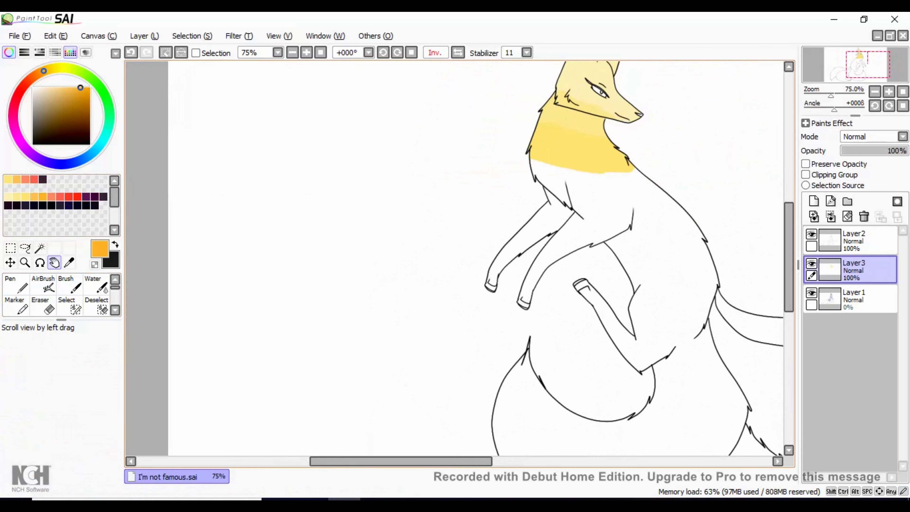
click(68, 263)
click(43, 284)
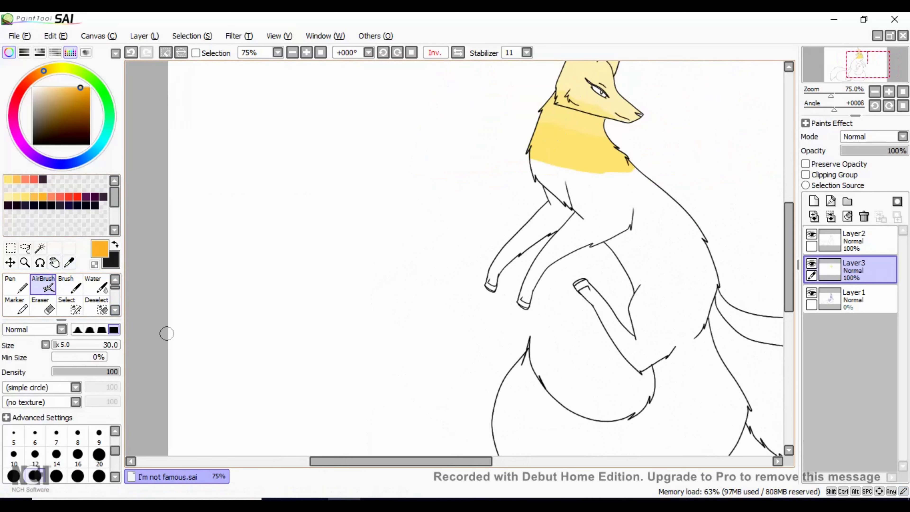
mouse_move(531, 154)
mouse_down()
mouse_move(602, 172)
mouse_move(624, 162)
mouse_move(537, 151)
mouse_move(571, 175)
mouse_move(657, 186)
mouse_up()
click(60, 197)
click(60, 197)
mouse_move(548, 190)
mouse_down()
mouse_move(670, 200)
mouse_move(677, 204)
mouse_move(588, 186)
mouse_move(607, 211)
mouse_move(698, 232)
mouse_move(691, 241)
mouse_move(522, 224)
mouse_move(711, 258)
mouse_up()
Try painting red and dark purple bands across the fox's torso and front legs
click(69, 196)
click(78, 197)
mouse_move(719, 267)
mouse_down()
mouse_move(641, 261)
mouse_move(717, 283)
mouse_move(605, 266)
mouse_up()
click(94, 197)
drag(716, 287, 538, 261)
drag(522, 250, 506, 248)
mouse_move(724, 302)
mouse_down()
mouse_move(656, 285)
mouse_move(708, 311)
mouse_up()
drag(709, 311, 640, 294)
drag(573, 251, 525, 249)
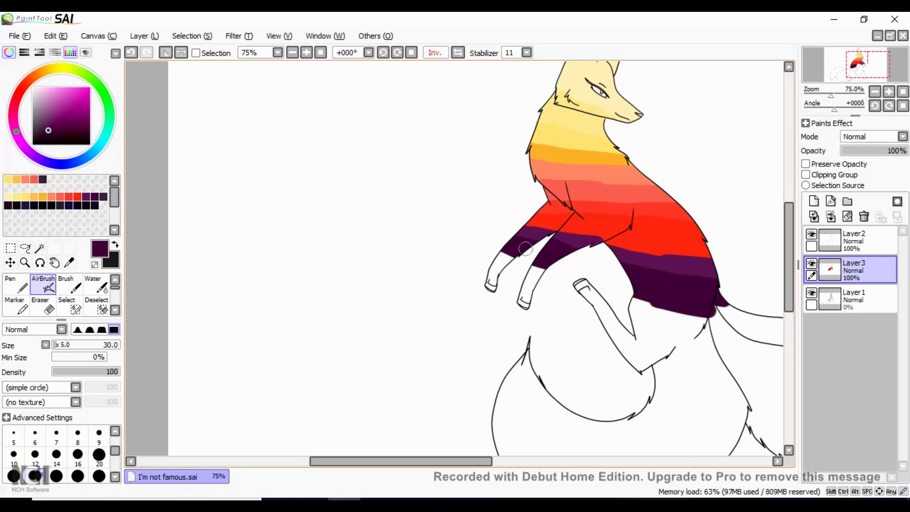
Try a lighter purple on the tail base, flip the canvas view, and undo all colour bands below the head
drag(430, 461, 494, 461)
click(86, 196)
drag(502, 308, 470, 316)
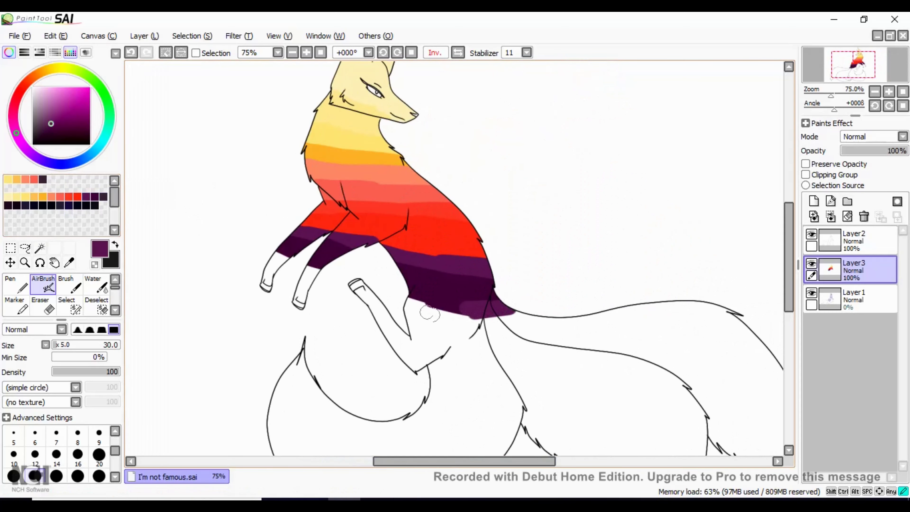
key(ctrl+z)
key(h)
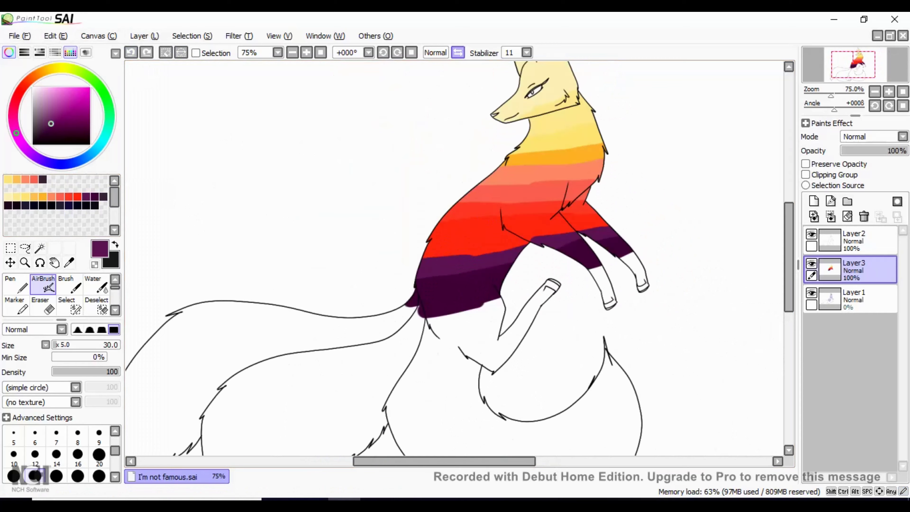
click(131, 53)
click(131, 53)
click(131, 52)
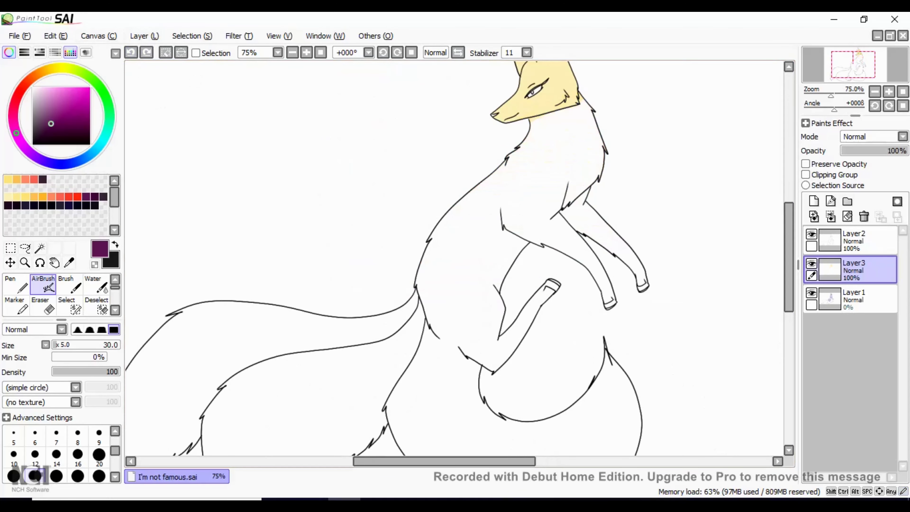
Paint pale yellow, yellow and orange bands down the fox's neck
click(17, 197)
mouse_move(580, 108)
mouse_down()
mouse_move(542, 128)
mouse_move(573, 101)
mouse_up()
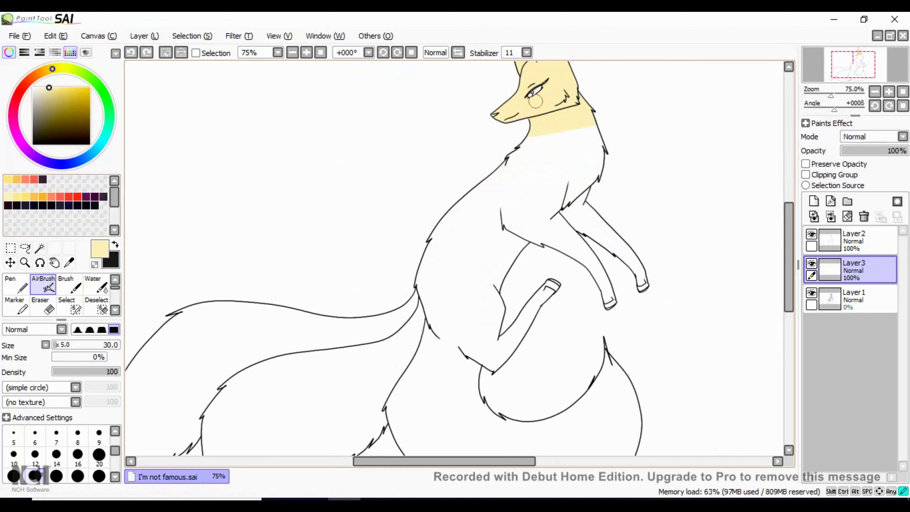
mouse_move(531, 134)
mouse_down()
mouse_move(547, 132)
mouse_move(559, 149)
mouse_move(591, 135)
mouse_move(577, 164)
mouse_move(597, 154)
mouse_move(565, 150)
mouse_up()
click(34, 197)
click(43, 197)
drag(587, 178, 525, 171)
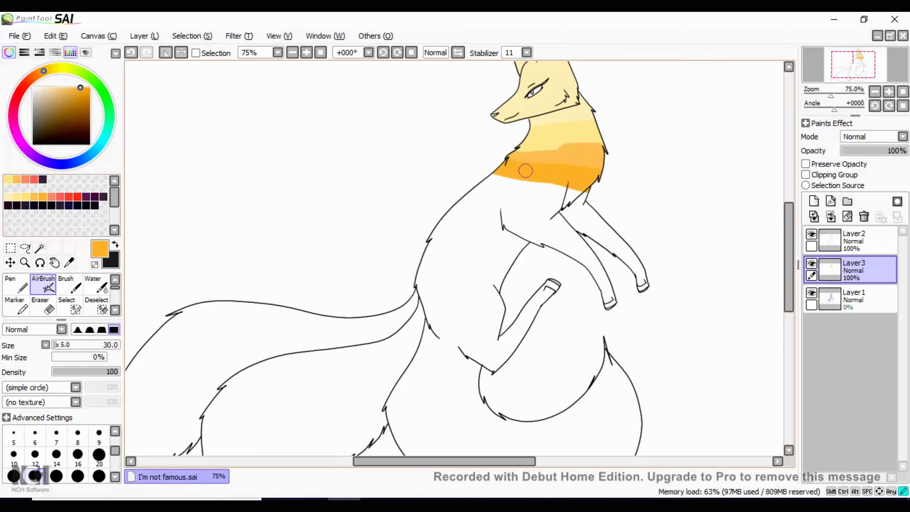
Paint salmon, coral and red bands across the chest, back and upper front legs
click(52, 197)
mouse_move(591, 197)
mouse_down()
mouse_move(525, 187)
mouse_move(596, 218)
mouse_move(502, 204)
mouse_move(621, 226)
mouse_move(463, 203)
mouse_move(620, 237)
mouse_move(423, 230)
mouse_up()
click(60, 197)
click(68, 197)
click(77, 197)
mouse_move(633, 252)
mouse_down()
mouse_move(448, 237)
mouse_move(629, 258)
mouse_move(432, 249)
mouse_up()
Unflip the canvas view and paint purple and dark grey bands across the lower torso and paws
click(86, 197)
mouse_move(638, 264)
mouse_down()
mouse_move(428, 269)
mouse_move(488, 271)
mouse_move(407, 258)
mouse_move(419, 263)
mouse_move(290, 268)
mouse_move(497, 262)
mouse_move(413, 267)
mouse_move(476, 272)
mouse_move(277, 274)
mouse_move(486, 281)
mouse_move(475, 276)
mouse_move(463, 280)
mouse_move(496, 294)
mouse_move(267, 288)
mouse_up()
click(131, 52)
click(458, 53)
click(94, 197)
click(103, 196)
drag(789, 224, 789, 252)
mouse_move(497, 206)
mouse_down()
mouse_move(425, 197)
mouse_move(378, 204)
mouse_move(475, 188)
mouse_move(443, 179)
mouse_move(432, 191)
mouse_move(355, 194)
mouse_move(280, 223)
mouse_move(344, 184)
mouse_move(297, 205)
mouse_up()
Paint a very dark maroon band across the hips, hind leg and base of the tails
click(95, 197)
click(7, 205)
drag(360, 199, 444, 196)
key(ctrl+z)
mouse_move(506, 208)
mouse_down()
mouse_move(426, 204)
mouse_move(517, 208)
mouse_move(458, 223)
mouse_move(536, 220)
mouse_up()
click(34, 197)
drag(373, 213, 554, 217)
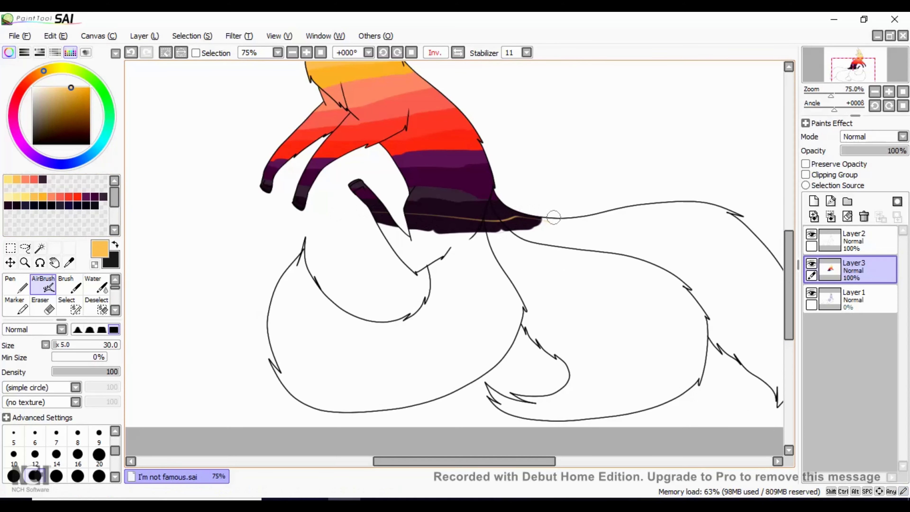
key(ctrl+z)
Paint dark indigo to blue-black bands over the hind leg, rump and upper part of the tails
click(26, 205)
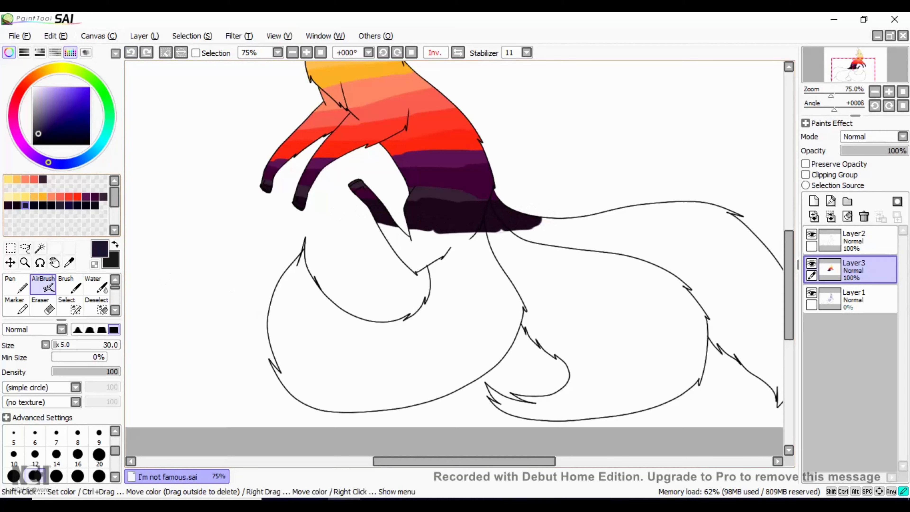
mouse_move(549, 218)
mouse_down()
mouse_move(387, 235)
mouse_move(504, 237)
mouse_move(399, 244)
mouse_up()
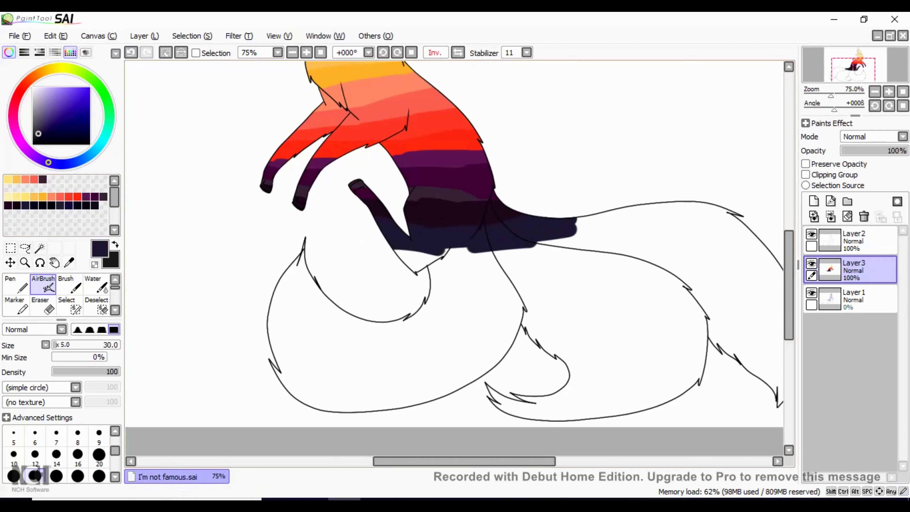
click(34, 206)
mouse_move(589, 222)
mouse_down()
mouse_move(537, 241)
mouse_move(613, 217)
mouse_move(472, 271)
mouse_move(494, 274)
mouse_move(430, 285)
mouse_up()
click(43, 205)
mouse_move(674, 208)
mouse_down()
mouse_move(564, 267)
mouse_move(479, 300)
mouse_move(729, 209)
mouse_move(461, 305)
mouse_move(511, 310)
mouse_move(730, 243)
mouse_move(429, 319)
mouse_up()
mouse_move(757, 241)
mouse_down()
mouse_move(631, 286)
mouse_move(395, 323)
mouse_up()
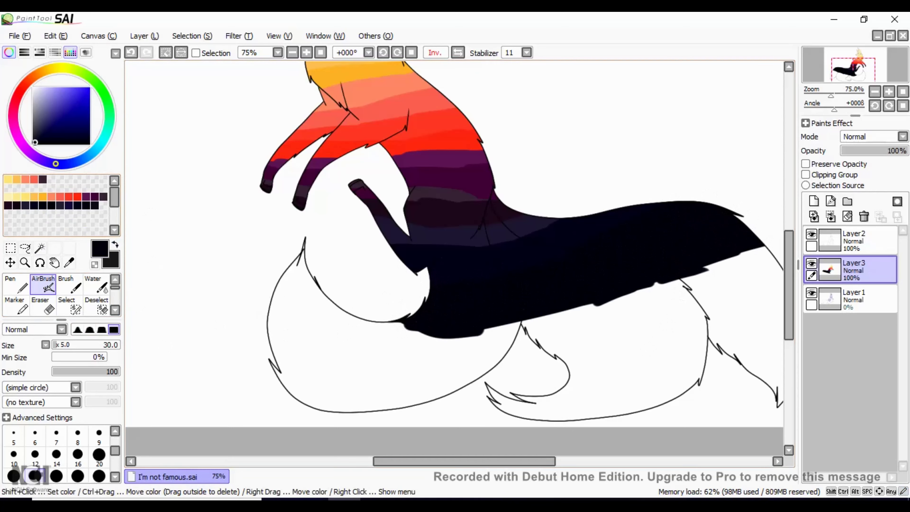
Continue the blue-black colouring down the middle of the tails and into the curled tail
click(60, 205)
mouse_move(763, 248)
mouse_down()
mouse_move(705, 276)
mouse_move(468, 349)
mouse_move(508, 349)
mouse_up()
drag(478, 461, 508, 461)
drag(253, 321, 295, 346)
mouse_move(423, 344)
mouse_down()
mouse_move(642, 270)
mouse_move(492, 335)
mouse_move(323, 359)
mouse_move(621, 301)
mouse_move(265, 329)
mouse_move(645, 300)
mouse_move(516, 345)
mouse_move(350, 373)
mouse_move(215, 298)
mouse_move(311, 369)
mouse_move(549, 351)
mouse_move(672, 316)
mouse_move(617, 346)
mouse_move(462, 376)
mouse_move(226, 334)
mouse_move(304, 381)
mouse_move(221, 335)
mouse_move(186, 287)
mouse_move(441, 395)
mouse_move(658, 347)
mouse_move(542, 382)
mouse_up()
Cover the remaining lower parts and tips of the tails with near-black
click(44, 132)
alt+click(646, 283)
alt+click(671, 316)
drag(187, 264, 171, 293)
click(95, 206)
mouse_move(174, 333)
mouse_down()
mouse_move(181, 291)
mouse_move(223, 406)
mouse_move(239, 408)
mouse_move(226, 390)
mouse_up()
mouse_move(386, 397)
mouse_down()
mouse_move(531, 412)
mouse_move(482, 407)
mouse_move(681, 386)
mouse_move(683, 362)
mouse_up()
Try the Blur brush at size 200 on the neck and chest bands, undo the stroke, and enlarge the brush settings area
drag(570, 462, 478, 461)
drag(789, 260, 789, 209)
drag(115, 287, 115, 291)
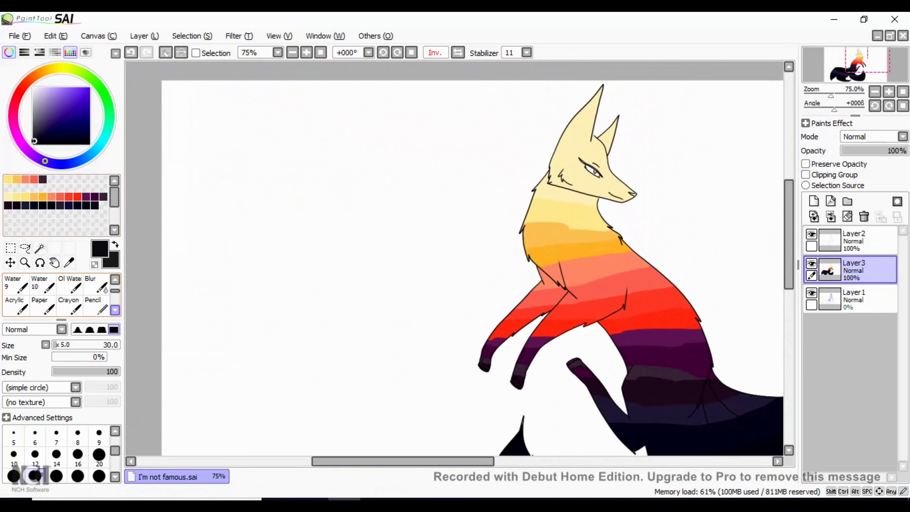
click(96, 284)
mouse_move(593, 188)
mouse_down()
mouse_move(555, 320)
mouse_move(648, 310)
mouse_up()
click(131, 53)
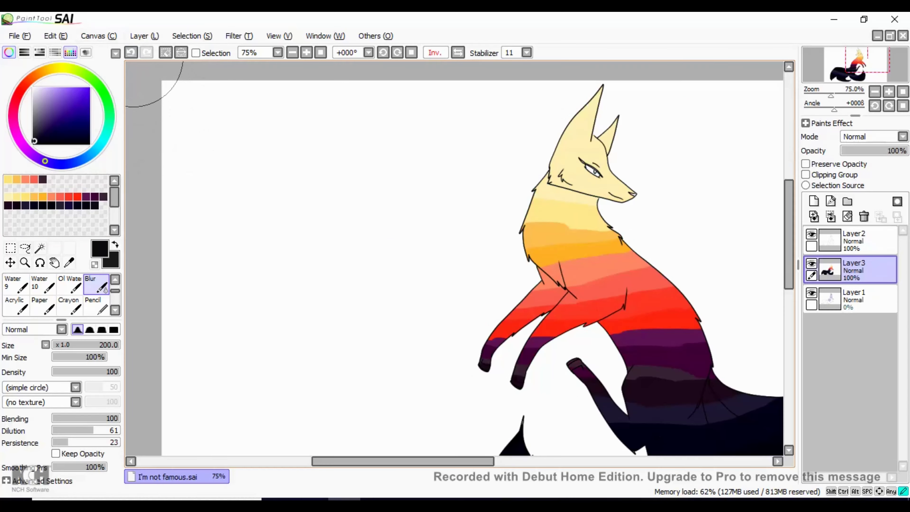
drag(61, 319, 75, 248)
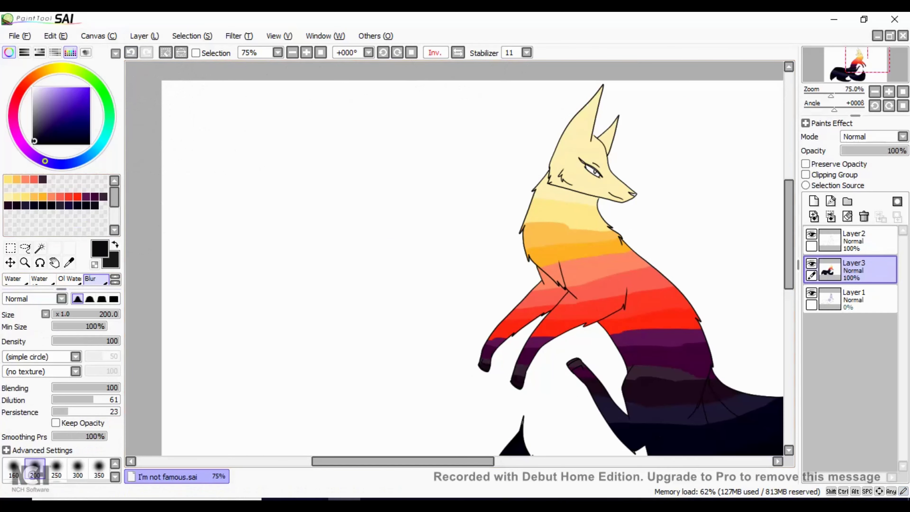
Mirror the canvas view and blend the colour bands from the neck down to the hind leg with the Blur brush at size 50
key(h)
click(14, 468)
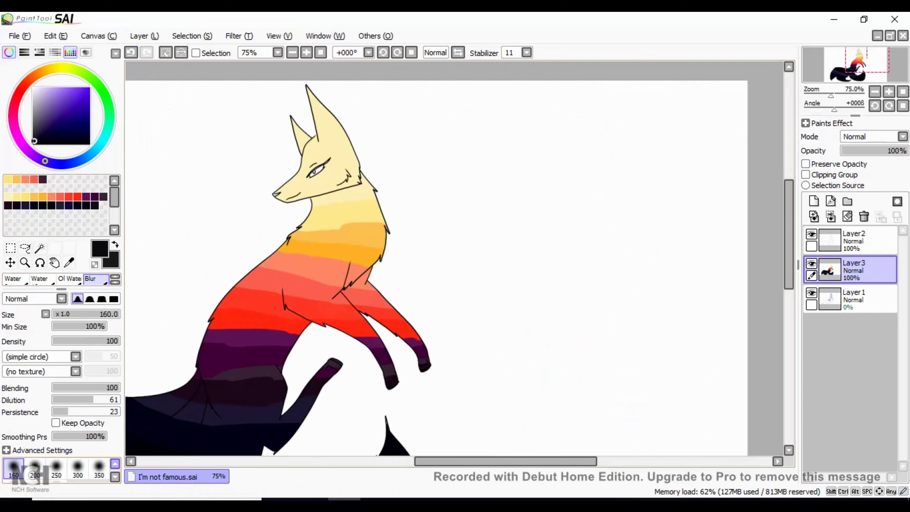
click(115, 463)
click(99, 480)
mouse_move(360, 210)
mouse_down()
mouse_move(266, 214)
mouse_move(286, 331)
mouse_move(260, 391)
mouse_move(366, 331)
mouse_move(287, 419)
mouse_up()
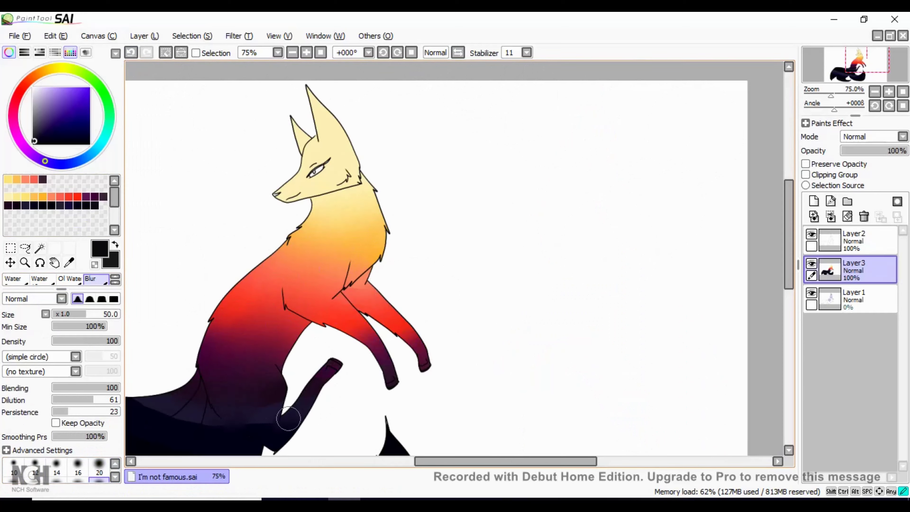
Blend the dark bands across the tails, enlarging the Blur brush to size 80
click(196, 53)
click(196, 53)
scroll(341, 384, down, 3)
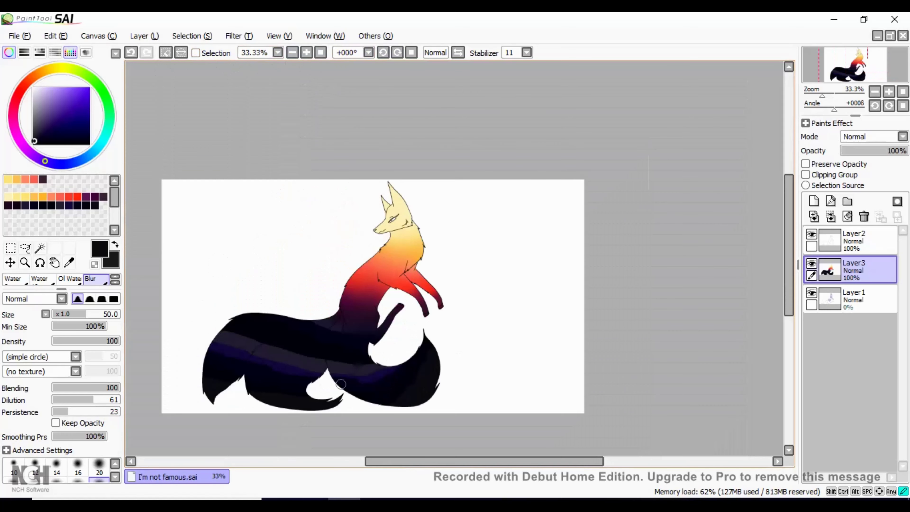
key(bracketright)
key(bracketright)
key(bracketright)
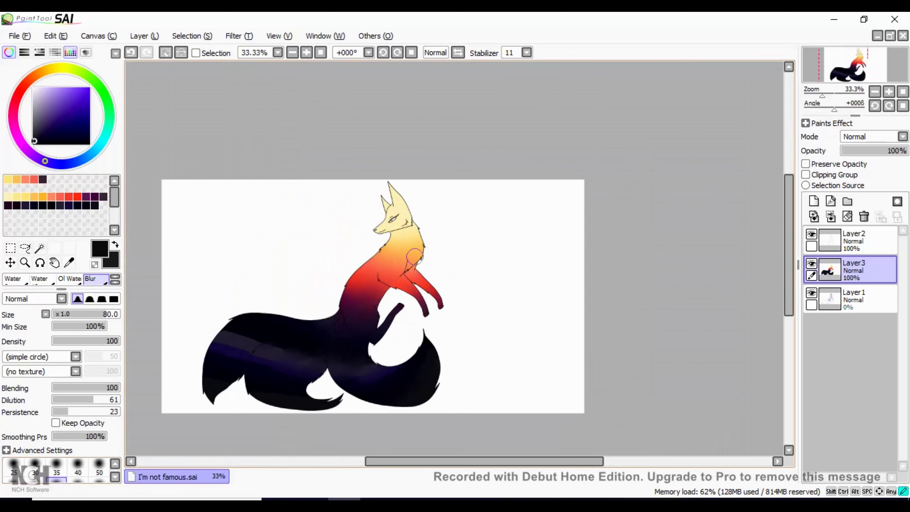
mouse_move(228, 368)
mouse_down()
mouse_move(189, 383)
mouse_move(233, 401)
mouse_up()
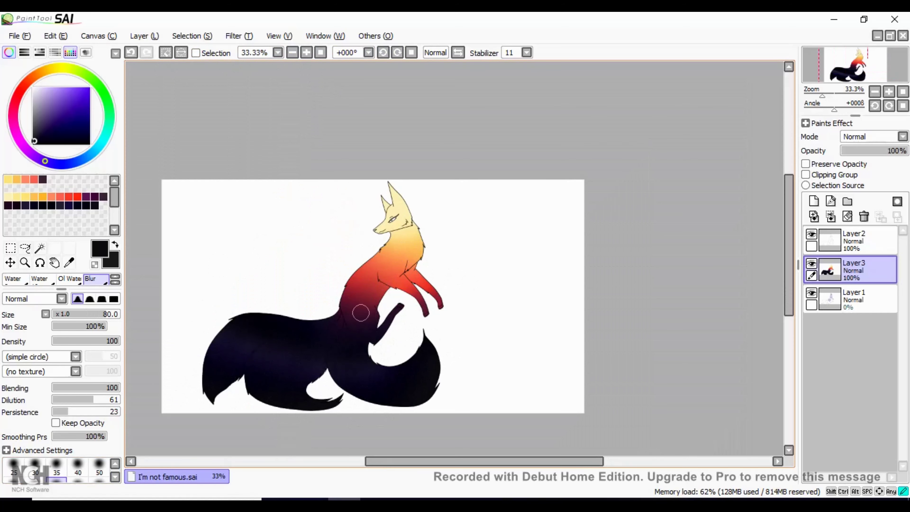
Soften the gradient on the chest and body with the Blur brush at size 120, and check it in the mirrored view
key(bracketright)
key(bracketright)
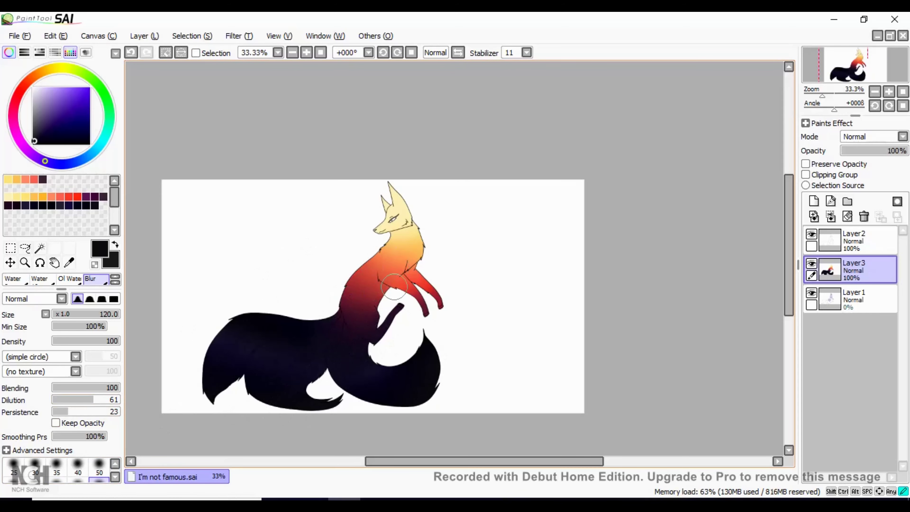
click(458, 52)
click(458, 53)
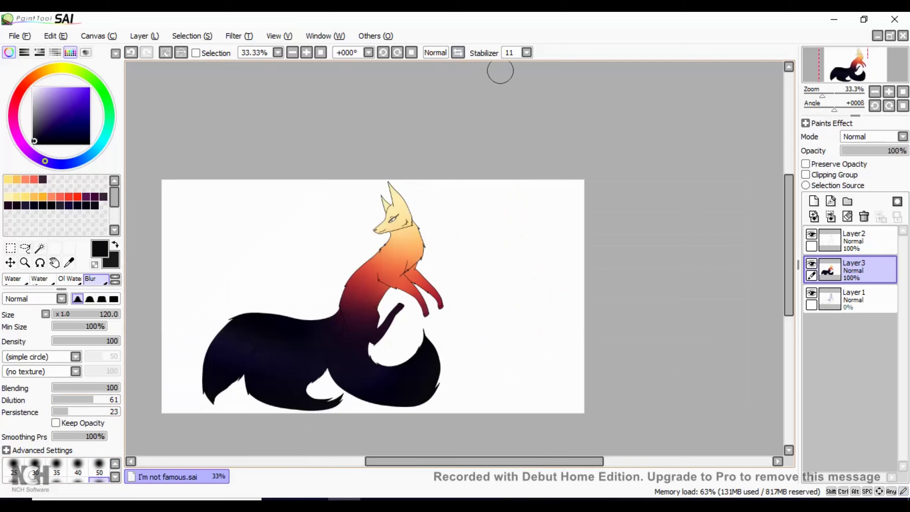
Undo the last blur strokes and re-blend the rump and tails at size 120, comparing the result by undoing and redoing
key(ctrl+z)
key(ctrl+z)
mouse_move(250, 361)
mouse_down()
mouse_move(275, 379)
mouse_move(328, 342)
mouse_move(401, 366)
mouse_up()
mouse_move(320, 363)
mouse_down()
mouse_move(246, 333)
mouse_move(285, 372)
mouse_move(402, 325)
mouse_move(366, 280)
mouse_move(241, 324)
mouse_move(370, 377)
mouse_up()
click(130, 52)
click(146, 52)
click(131, 53)
mouse_move(348, 310)
mouse_down()
mouse_move(331, 312)
mouse_move(421, 292)
mouse_move(262, 356)
mouse_move(320, 396)
mouse_up()
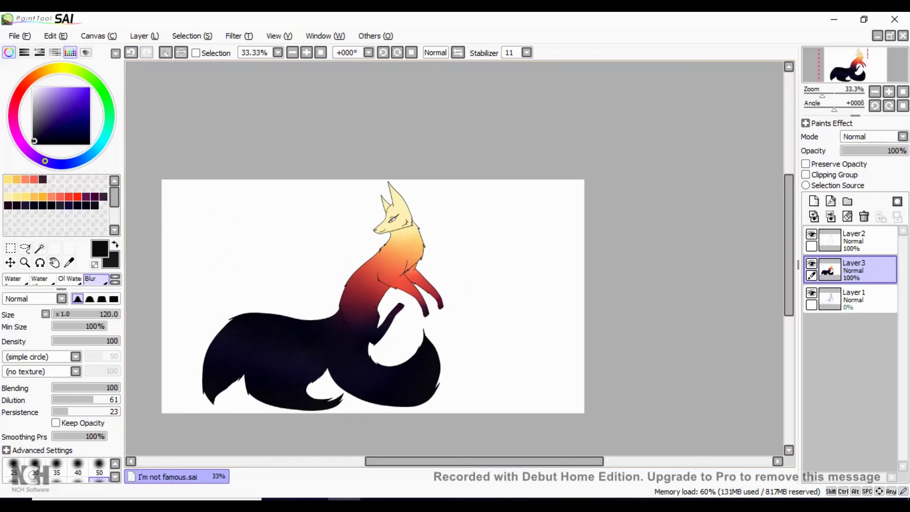
key(ctrl+z)
key(ctrl+y)
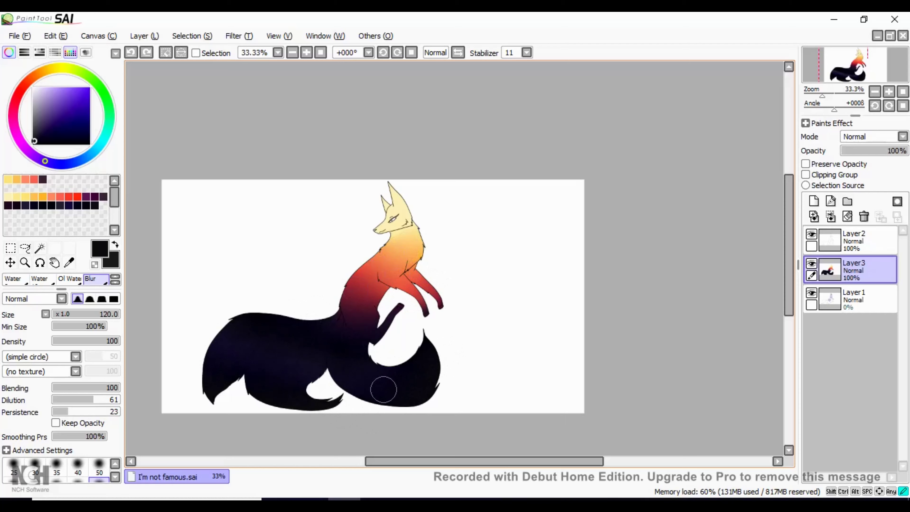
key(ctrl+y)
Choose white as the drawing colour with the Pen tool and skip to the next track in Windows Media Player
drag(35, 107, 33, 87)
scroll(44, 280, up, 2)
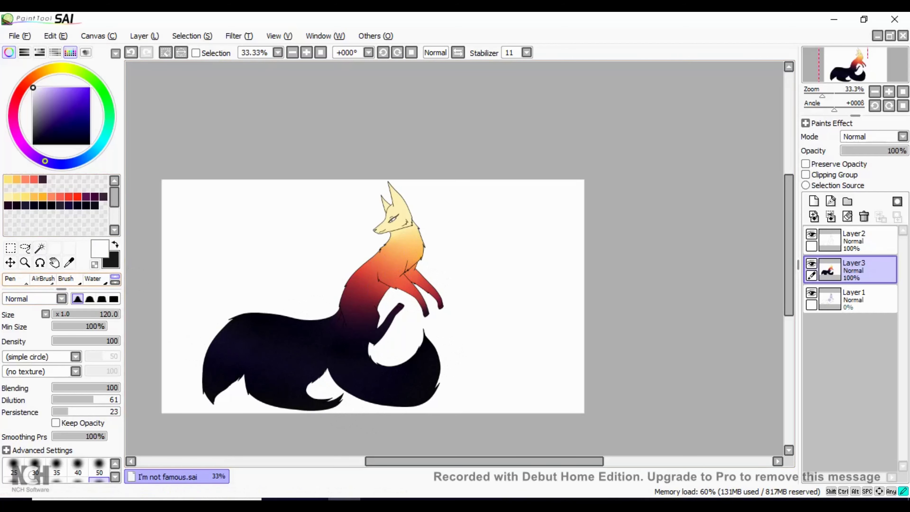
click(15, 279)
mouse_move(541, 499)
click(558, 482)
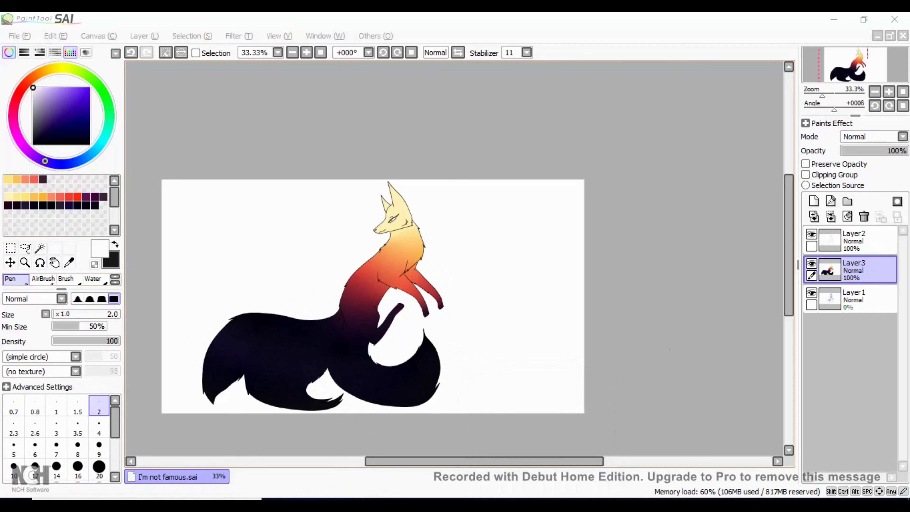
Examine the fox's head and eye up close
click(457, 52)
triple_click(307, 53)
click(306, 52)
drag(382, 461, 442, 462)
drag(788, 225, 789, 186)
double_click(307, 52)
click(457, 52)
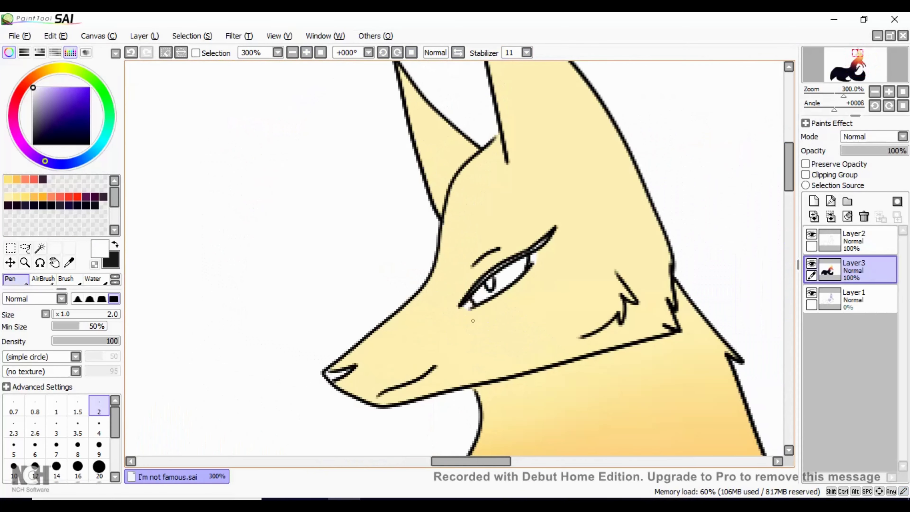
click(293, 53)
double_click(292, 53)
double_click(293, 52)
click(293, 53)
Dot small white stars over the middle tail and tail base with the Pen at size 6, undoing the larger test dot
drag(789, 230, 789, 270)
double_click(307, 52)
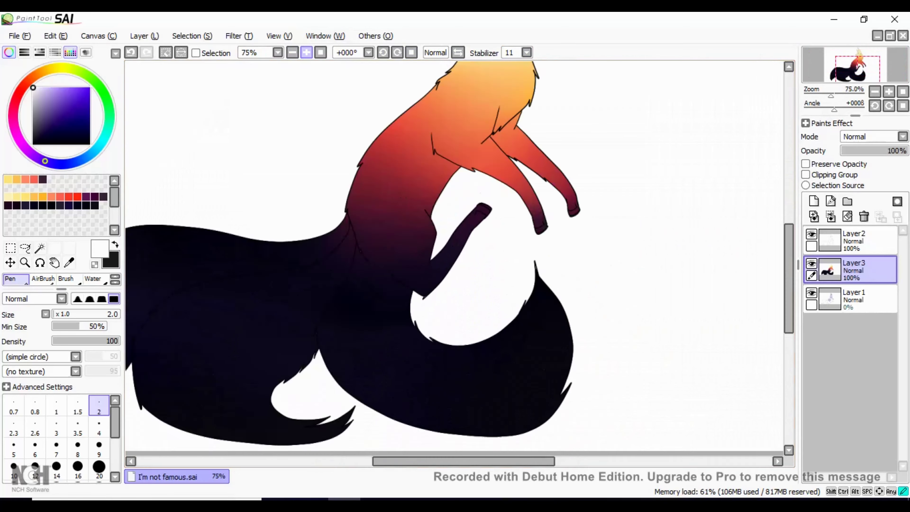
key(ctrl+plus)
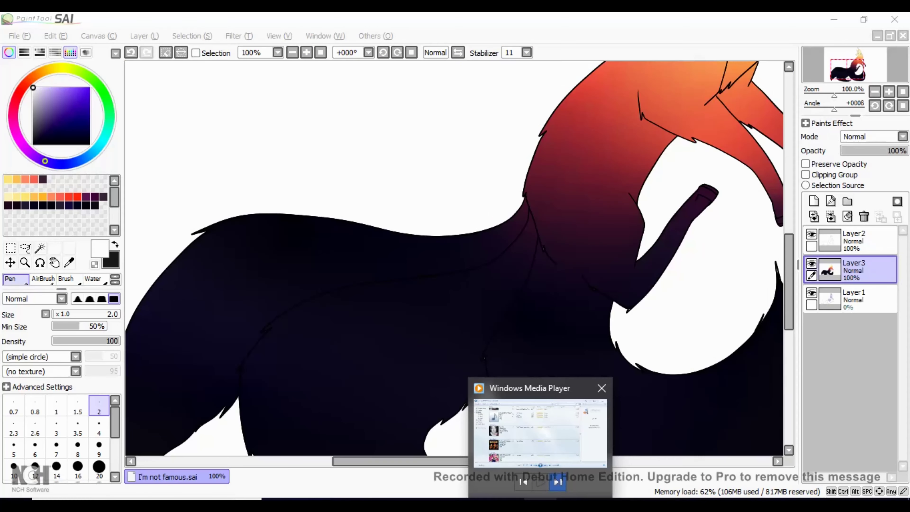
click(327, 336)
click(99, 469)
click(300, 329)
click(132, 53)
click(35, 448)
click(324, 322)
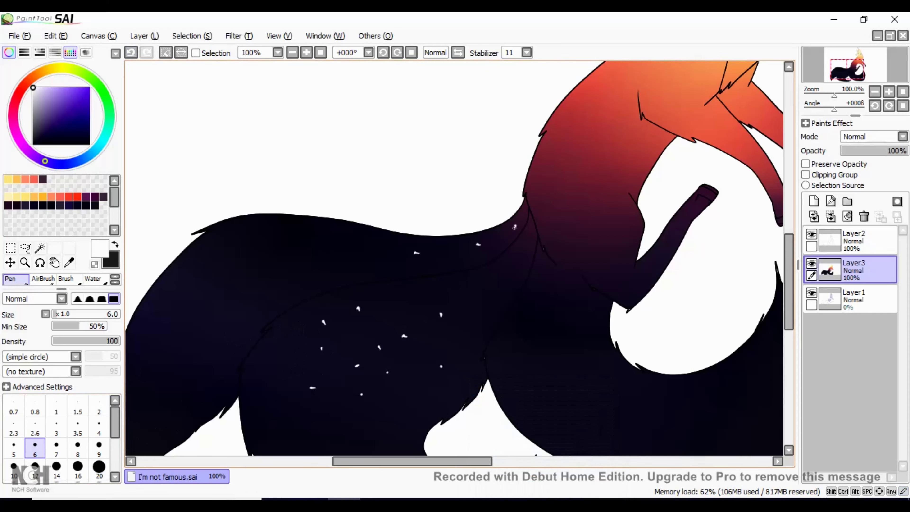
Set the stabilizer to 15 and scatter more white stars over the outer tail, rump and hind leg
click(216, 344)
click(527, 53)
click(511, 215)
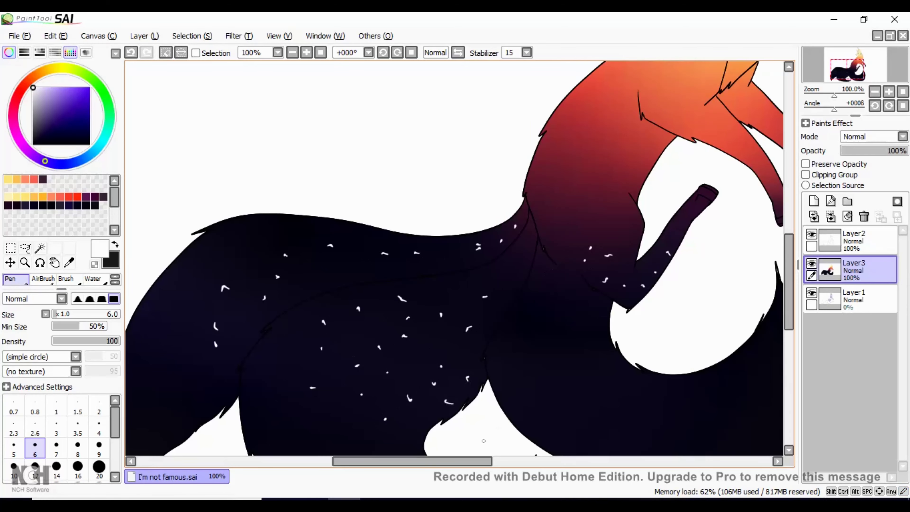
Speckle the hind leg and front paws with finer white stars at Pen size 2.6
drag(473, 462, 531, 462)
click(35, 427)
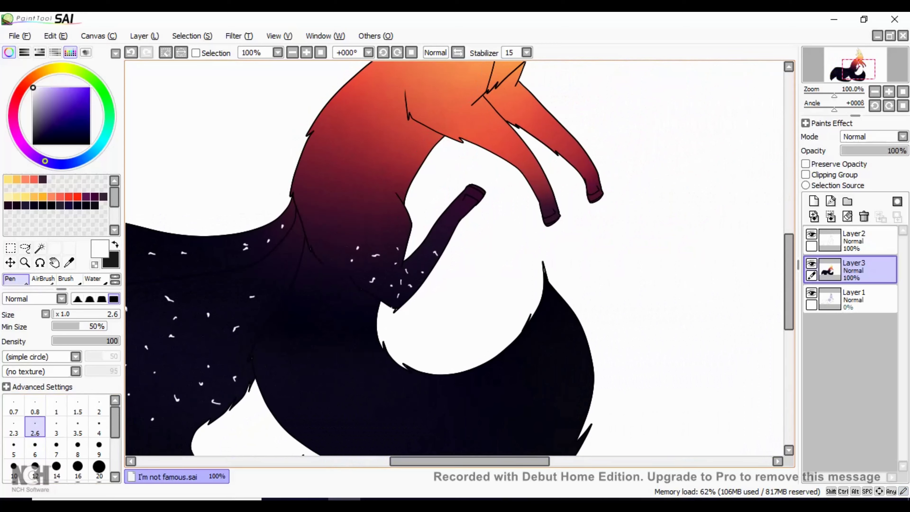
click(131, 53)
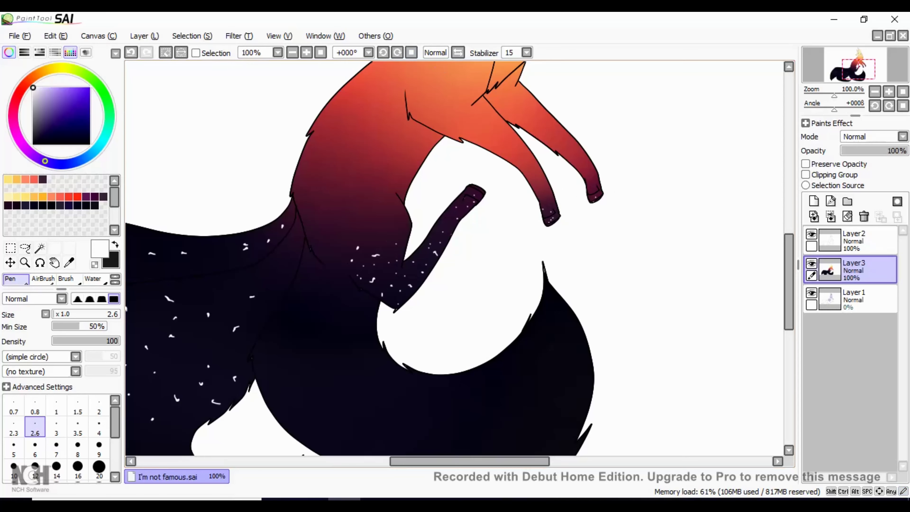
Spread fine white stars over the curled tail and the remaining tails at Pen size 2.6, undoing the stray mark
drag(476, 397, 502, 399)
key(ctrl+z)
click(511, 395)
click(502, 400)
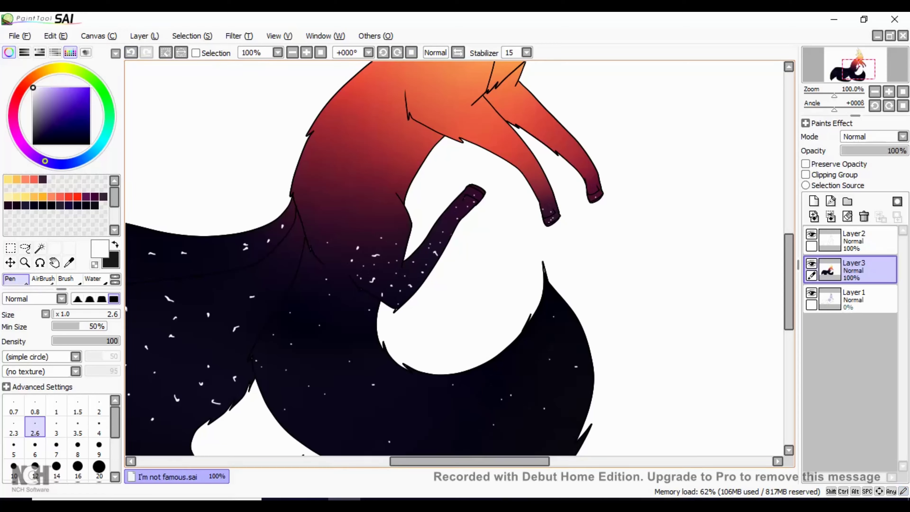
click(292, 52)
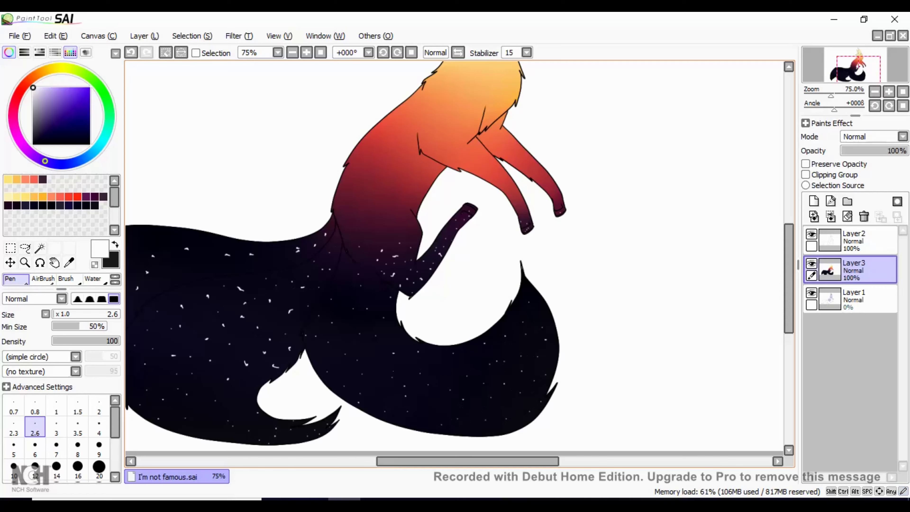
drag(468, 461, 403, 462)
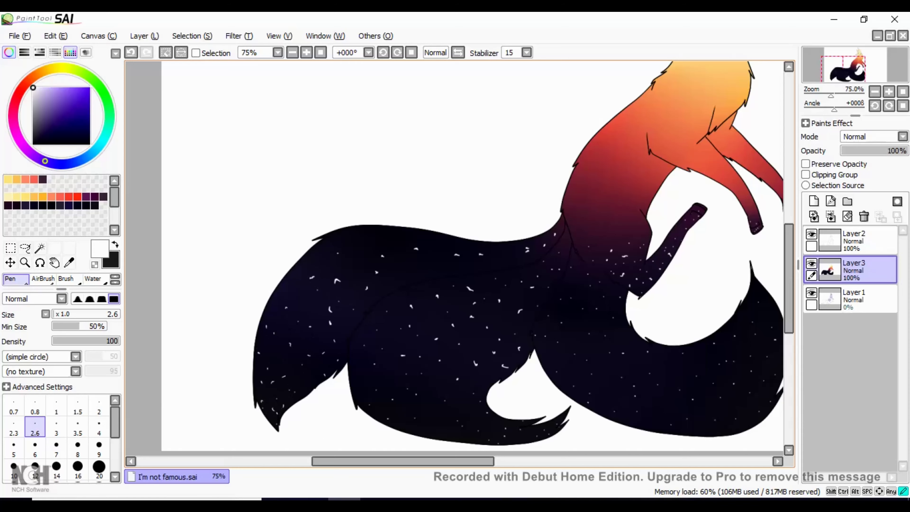
Set the stabilizer to S-4 and fill out the starry tails with white dots at Pen sizes 1, 3 and 4
click(56, 405)
click(527, 52)
click(510, 254)
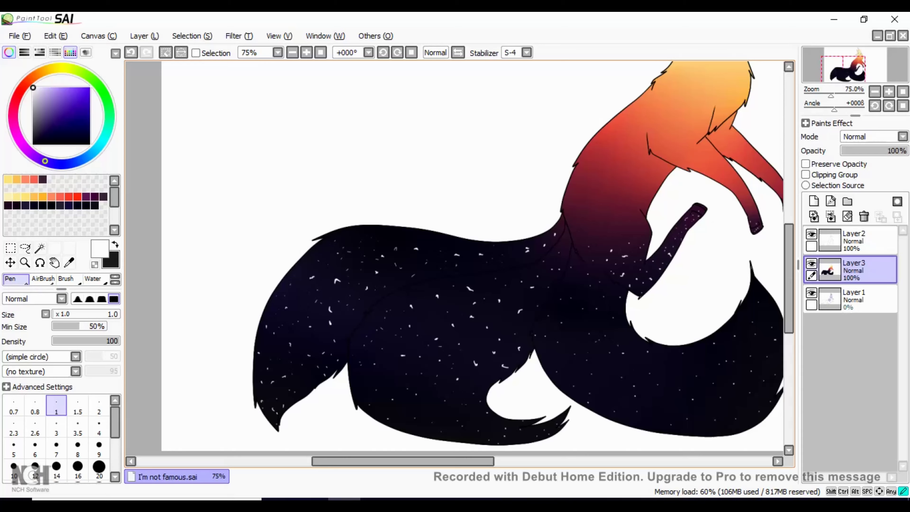
click(56, 427)
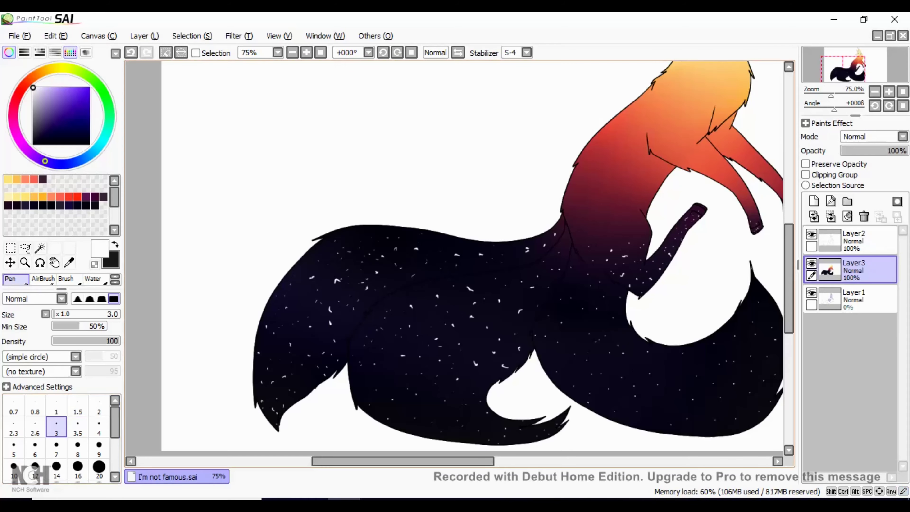
click(99, 427)
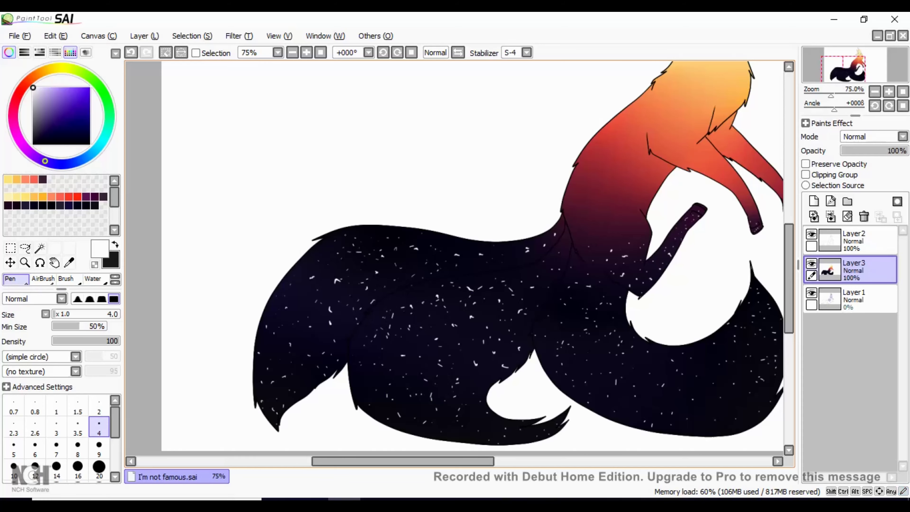
Make Layer2 active and switch to the Magic Wand for selecting parts of the face
click(292, 52)
click(293, 52)
drag(789, 270, 789, 248)
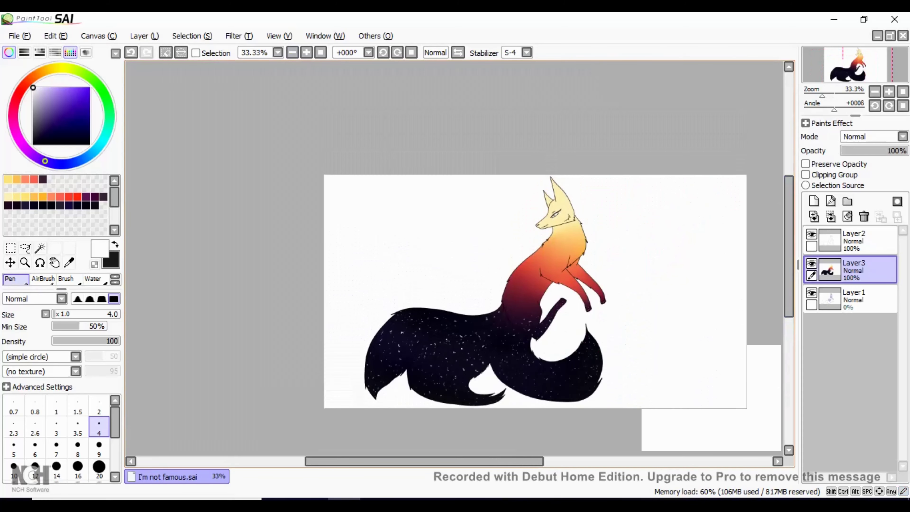
click(307, 52)
click(307, 53)
click(306, 53)
drag(394, 462, 453, 461)
click(10, 248)
click(166, 53)
click(860, 240)
drag(789, 234, 789, 209)
click(39, 248)
Select the nose, pupil and upper lash line with the Magic Wand, undoing unwanted selections
click(307, 52)
click(306, 52)
click(307, 52)
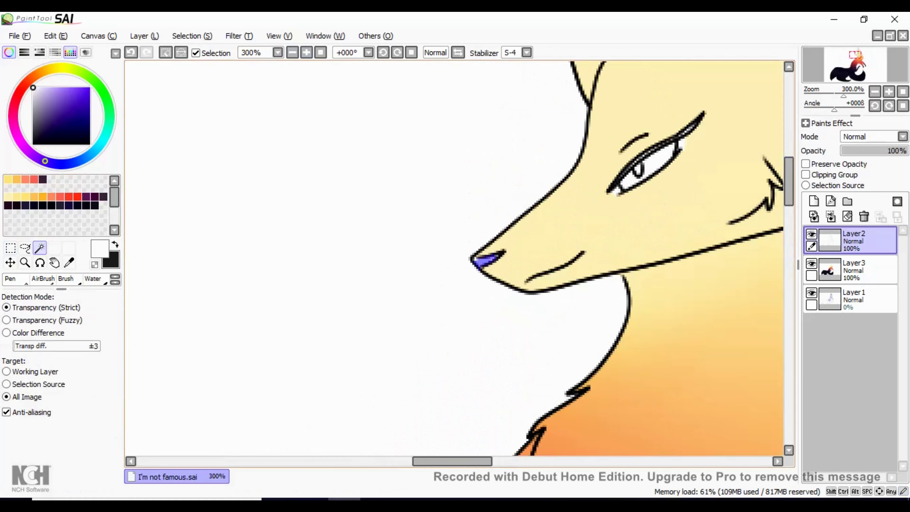
click(663, 147)
click(131, 52)
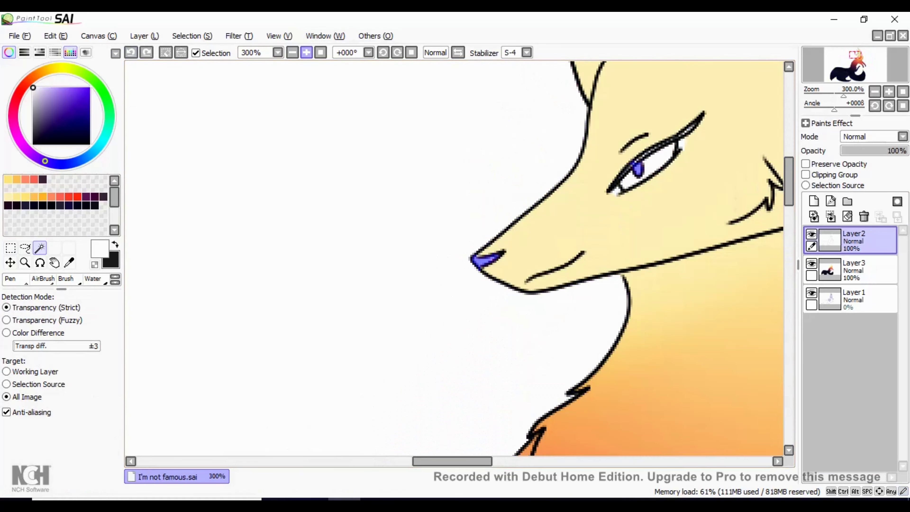
click(306, 53)
click(307, 52)
drag(453, 461, 480, 461)
drag(789, 172, 789, 161)
click(498, 180)
key(ctrl+z)
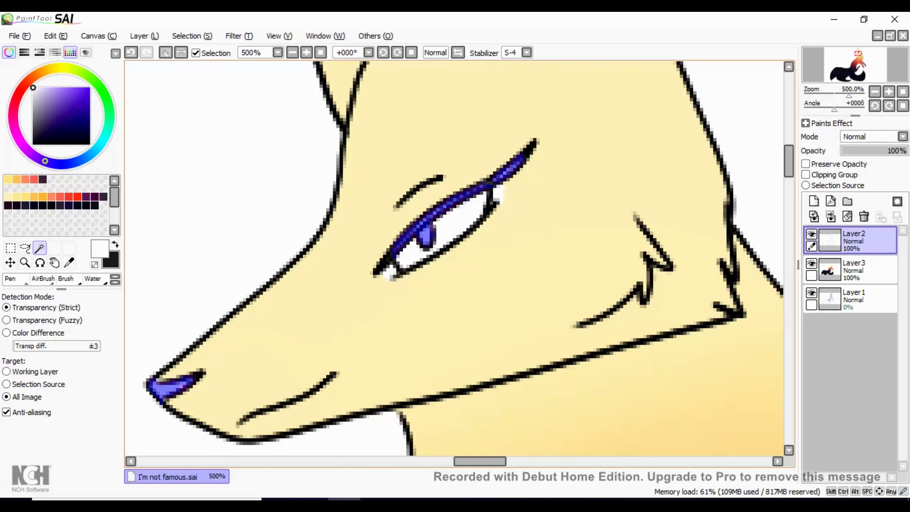
Fill the selected lash line, pupil and nose with black using the AirBrush, and clear the selection
click(90, 144)
scroll(65, 215, down, 1)
click(43, 279)
drag(439, 218, 547, 143)
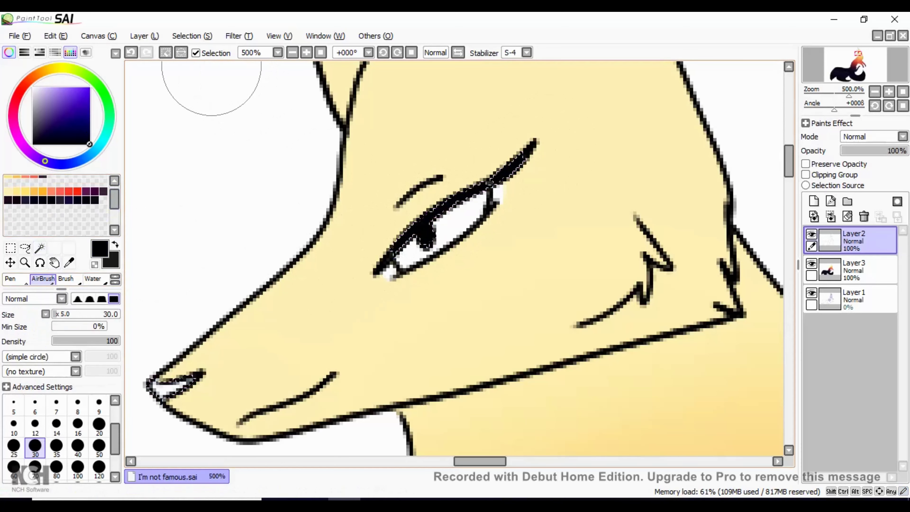
click(174, 380)
key(ctrl+d)
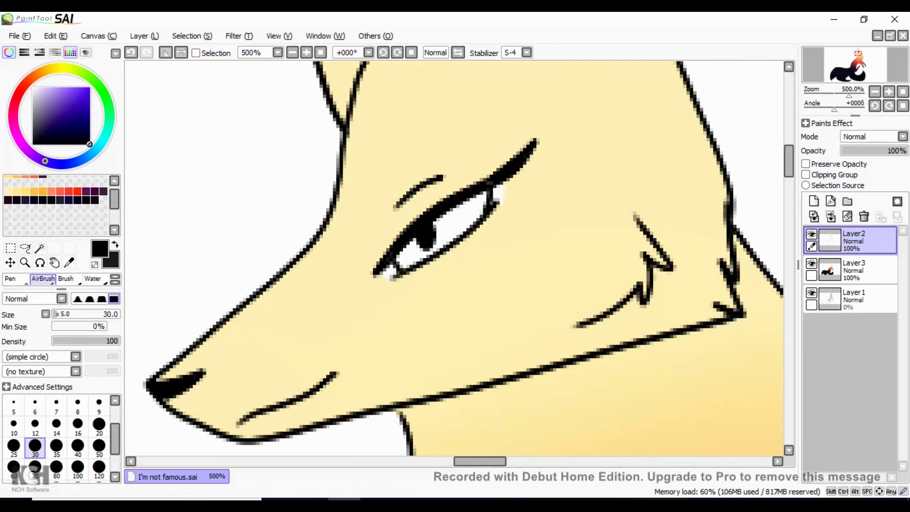
Select both white areas of the eye around the pupil with the Magic Wand
click(292, 52)
click(293, 53)
click(292, 53)
click(293, 52)
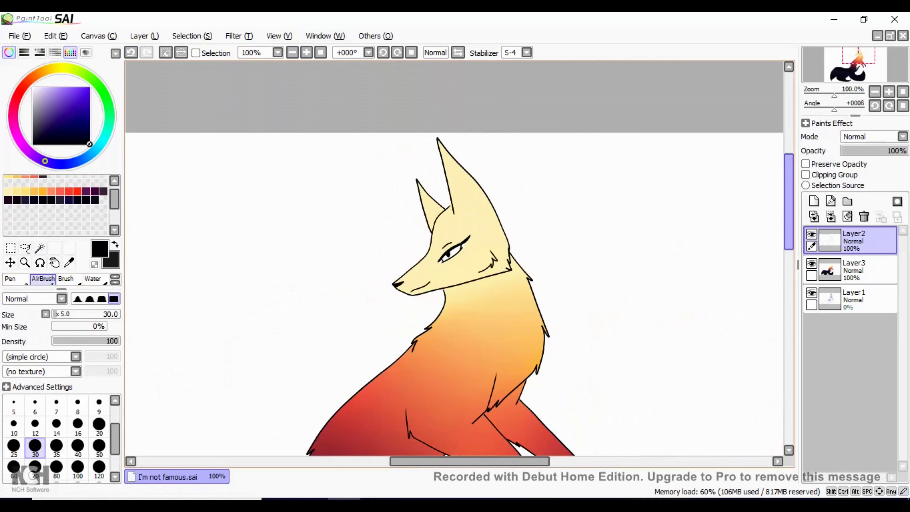
scroll(454, 258, down, 3)
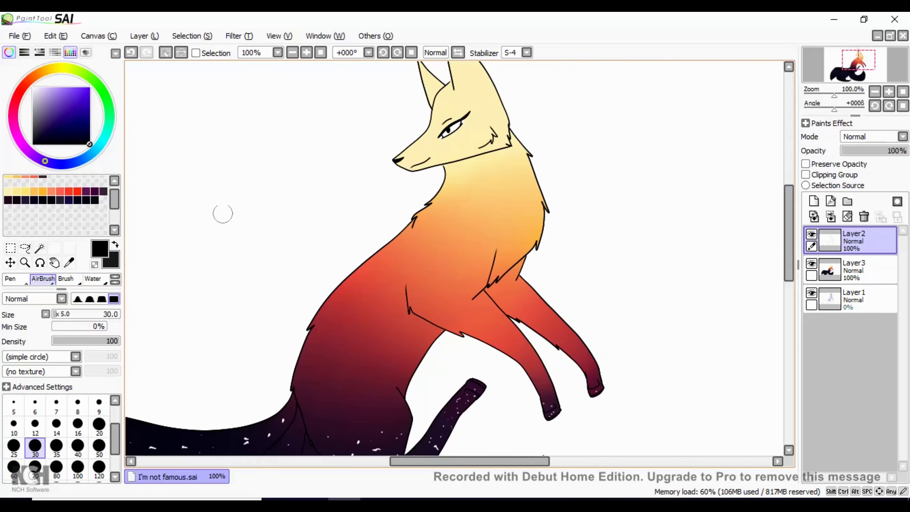
click(25, 247)
key(ctrl+d)
click(40, 248)
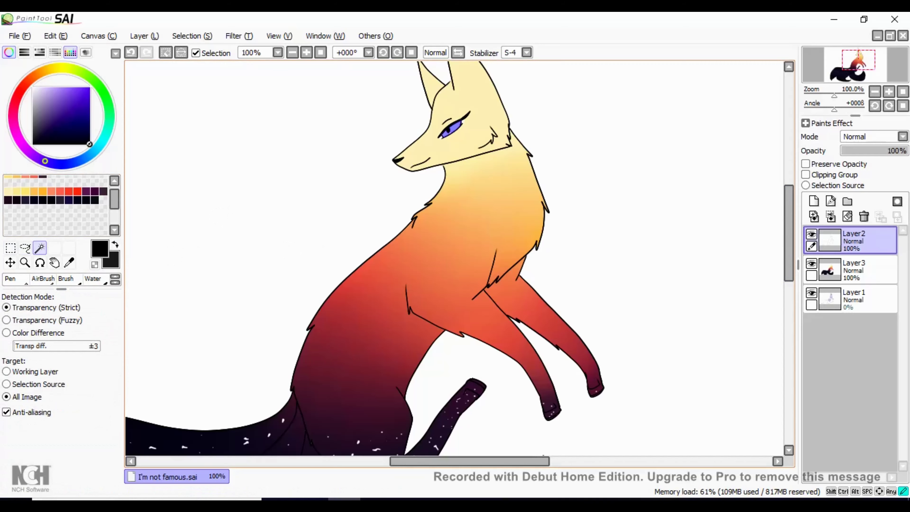
click(132, 53)
click(293, 53)
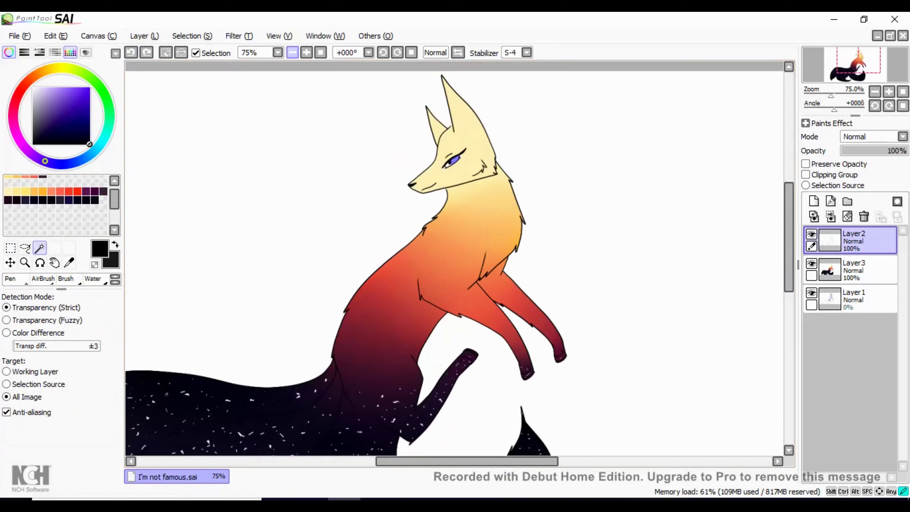
click(306, 53)
click(306, 52)
click(306, 52)
click(306, 53)
scroll(455, 258, up, 5)
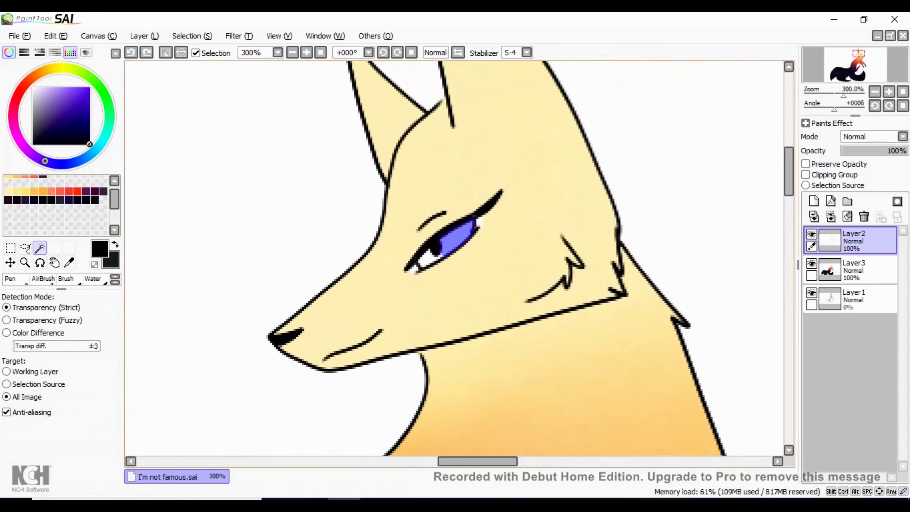
Colour the selected eye areas turquoise on Layer3 with the AirBrush and shade them dark teal at size 3
click(108, 127)
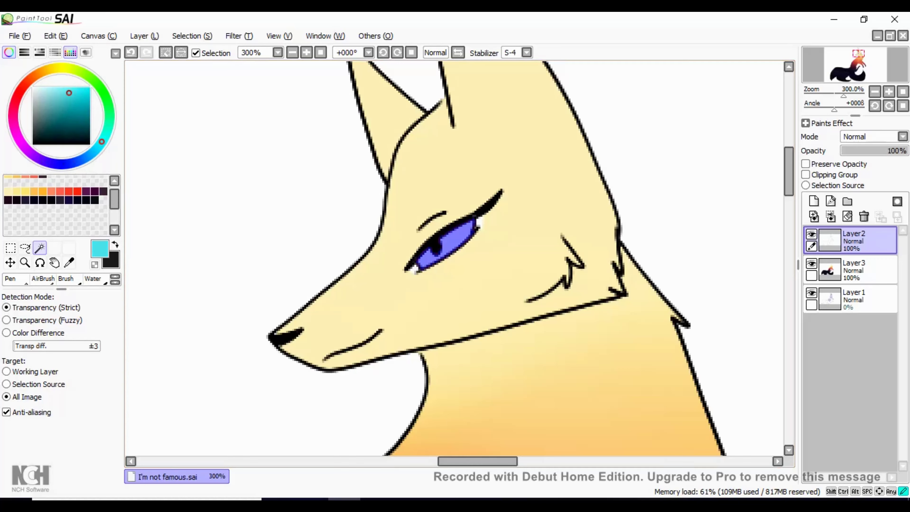
drag(64, 95, 67, 96)
click(43, 279)
mouse_move(466, 238)
mouse_down()
mouse_move(443, 236)
mouse_move(399, 270)
mouse_up()
click(132, 53)
click(866, 269)
click(203, 53)
click(14, 406)
scroll(13, 405, up, 2)
click(56, 426)
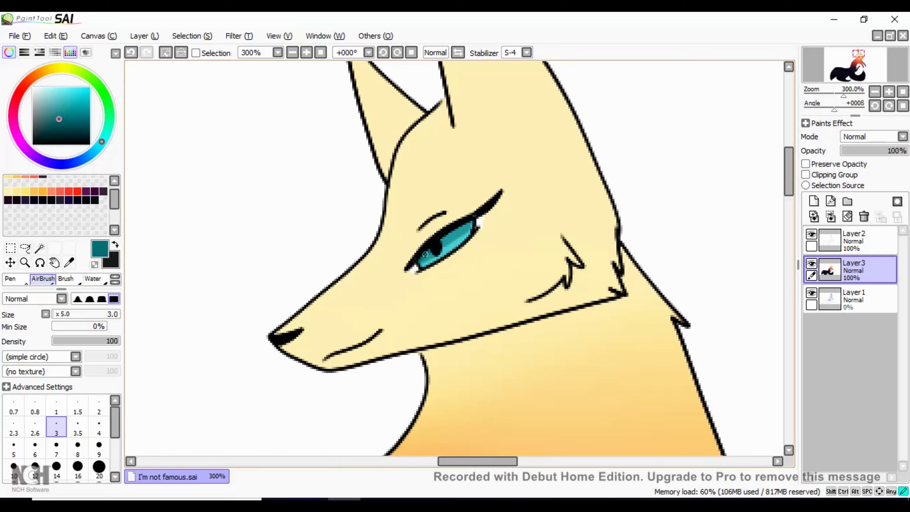
Blend the teal shading of the eye with the Blur tool at size 1
scroll(88, 279, down, 1)
scroll(88, 279, up, 1)
scroll(87, 279, down, 2)
click(94, 279)
click(115, 464)
click(56, 469)
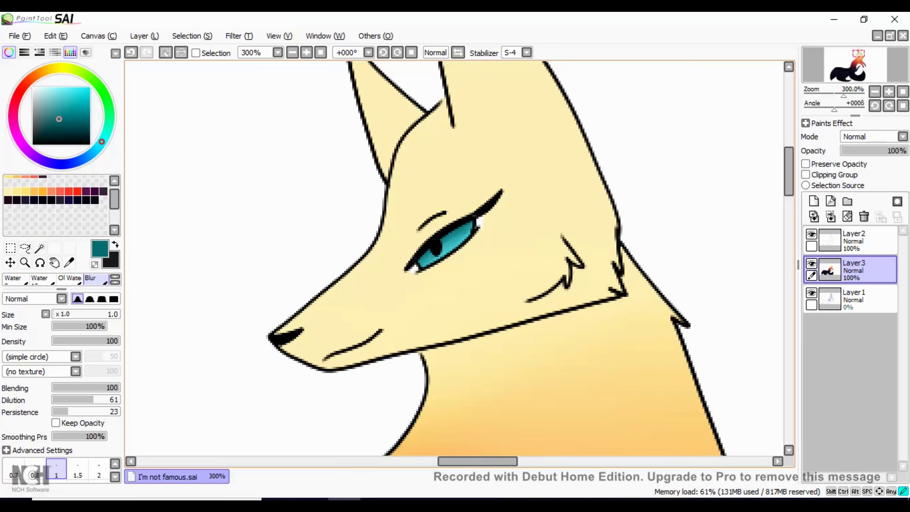
Open a second view of the drawing and get the Pen ready with white
key(alt+v)
key(n)
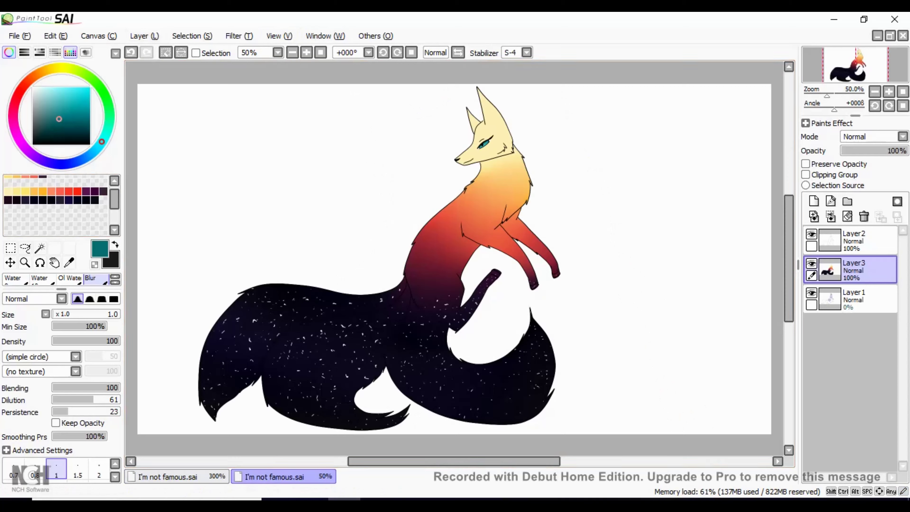
click(307, 53)
click(10, 248)
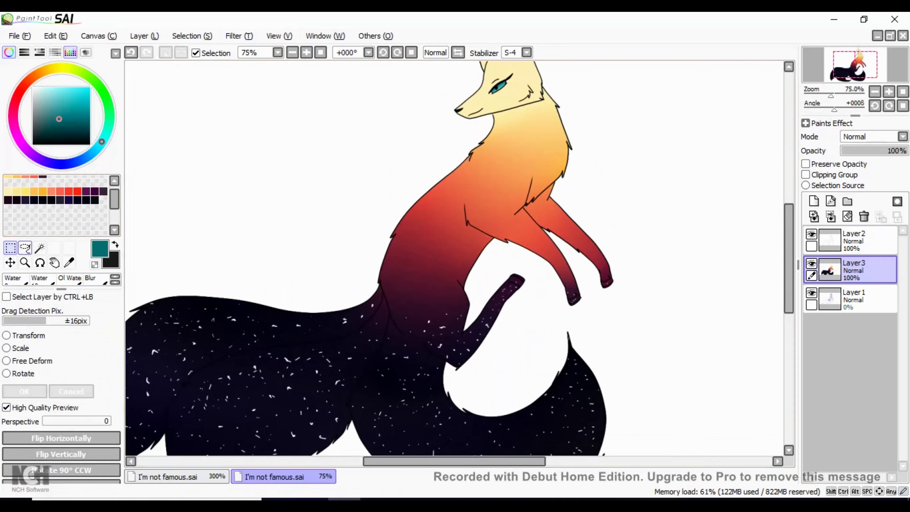
click(33, 87)
click(540, 500)
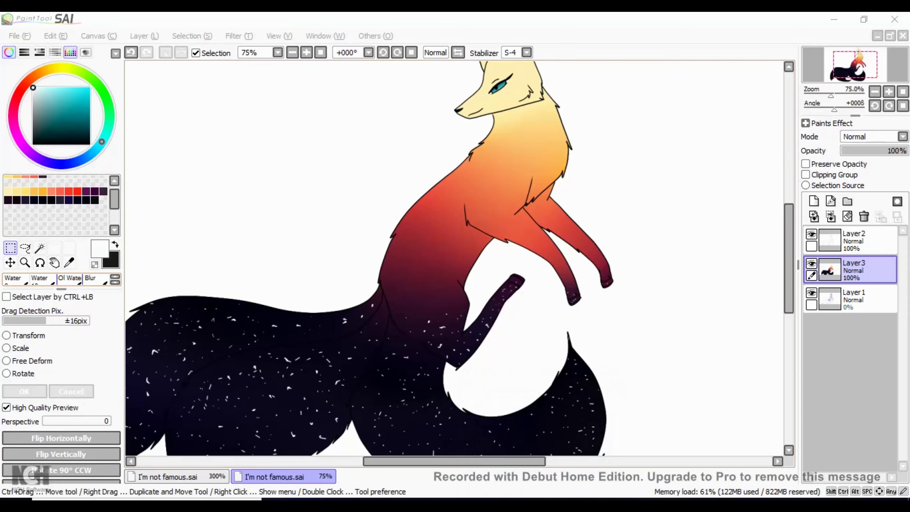
click(115, 277)
click(16, 279)
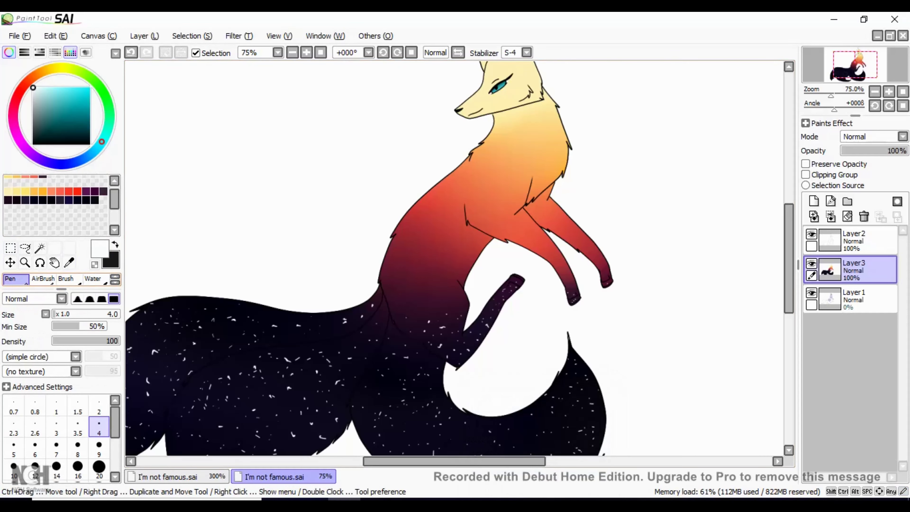
Make Layer2 active and draw small white highlights in the eye with the Pen at size 0.7
drag(789, 258, 789, 226)
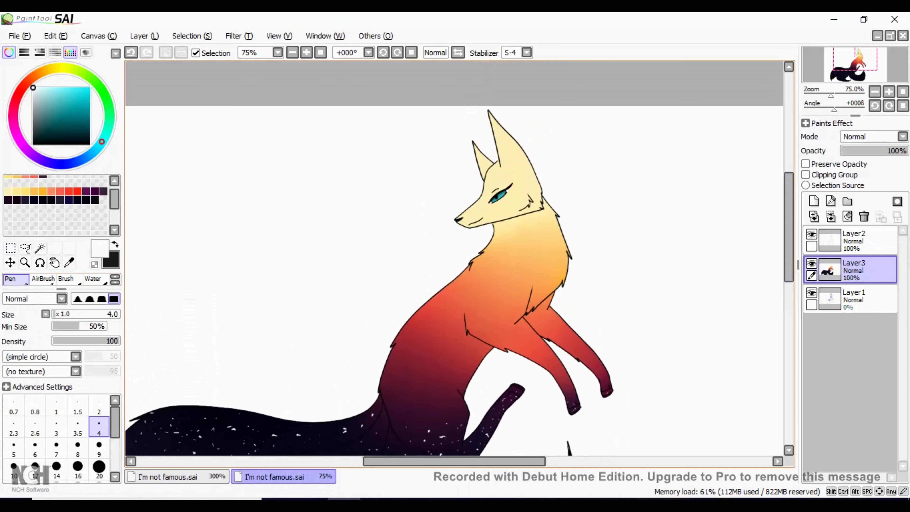
click(307, 53)
click(306, 53)
click(307, 53)
click(458, 53)
click(458, 53)
click(307, 53)
click(307, 53)
click(13, 406)
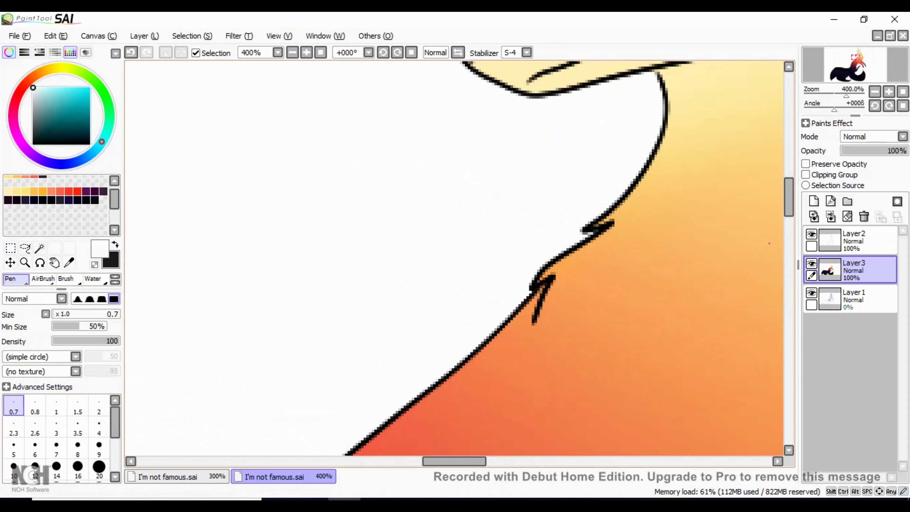
drag(790, 197, 789, 175)
click(130, 53)
click(860, 241)
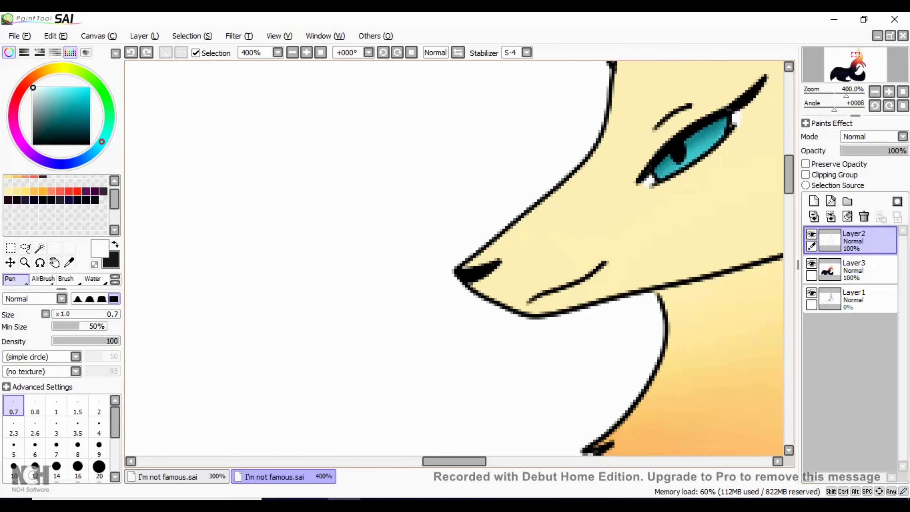
drag(455, 461, 484, 462)
drag(385, 144, 383, 148)
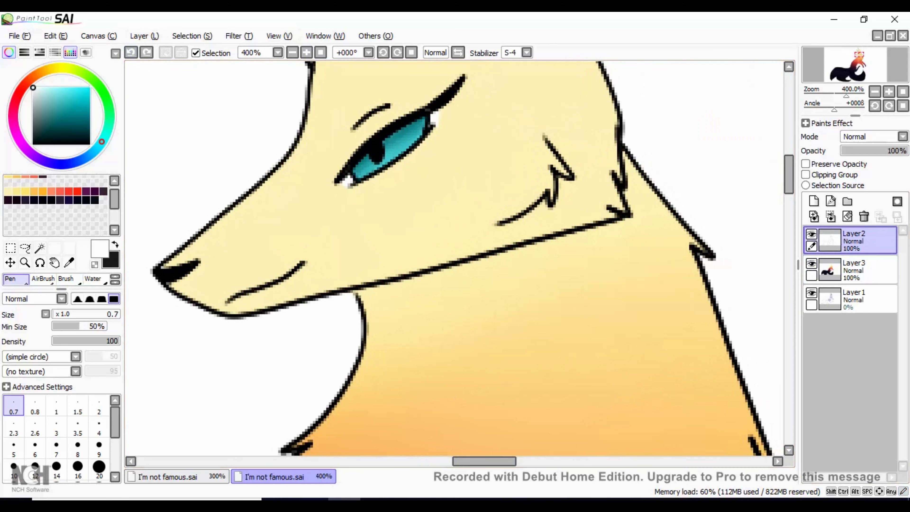
click(307, 53)
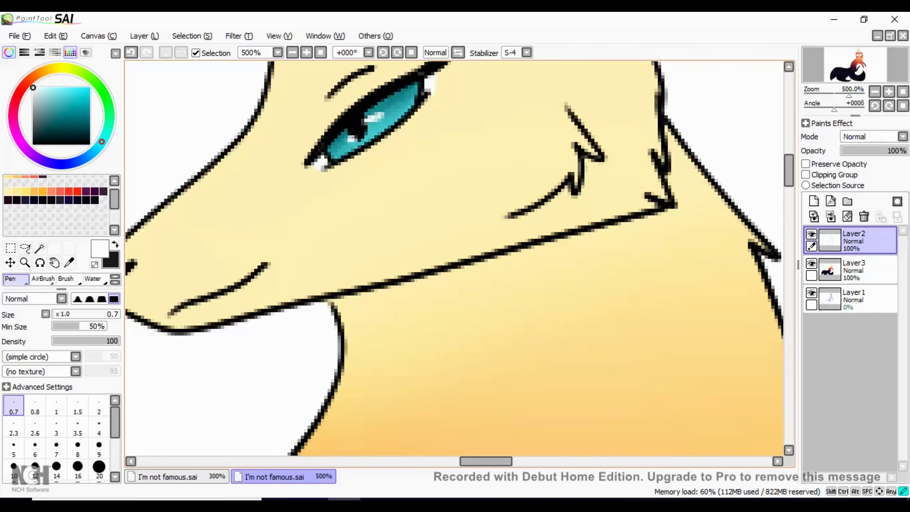
Add a new layer on top for the background and hide Layer3 and Layer2
click(292, 53)
click(292, 53)
click(293, 52)
click(293, 53)
click(293, 53)
click(292, 52)
drag(790, 216, 789, 262)
click(292, 53)
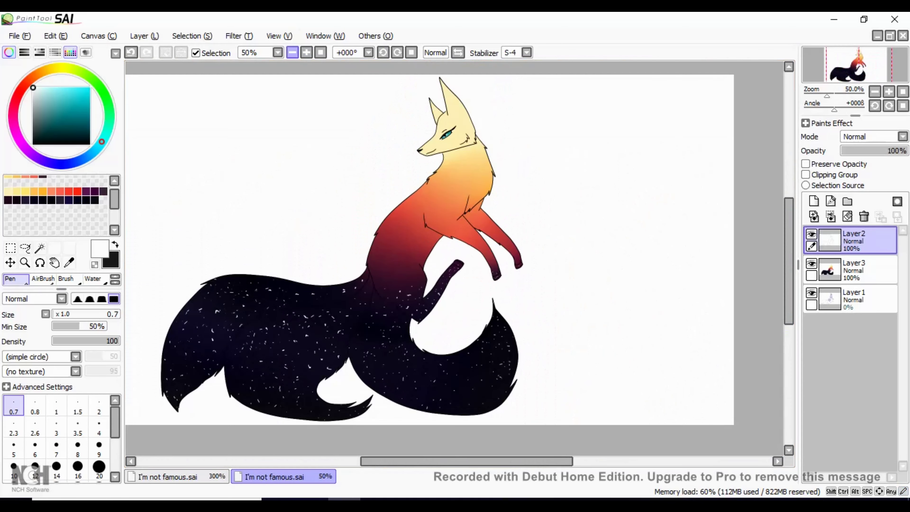
click(814, 202)
click(812, 293)
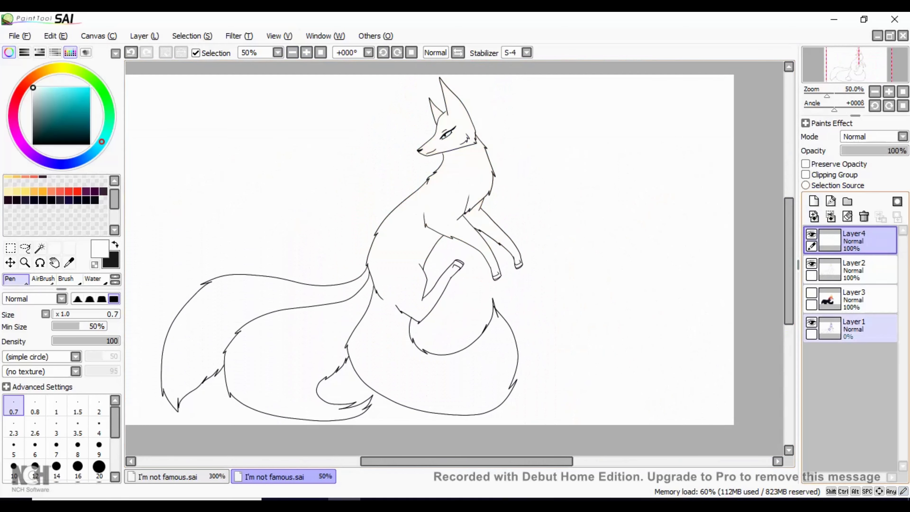
click(811, 264)
mouse_move(467, 461)
mouse_down()
mouse_move(447, 462)
mouse_move(454, 461)
mouse_up()
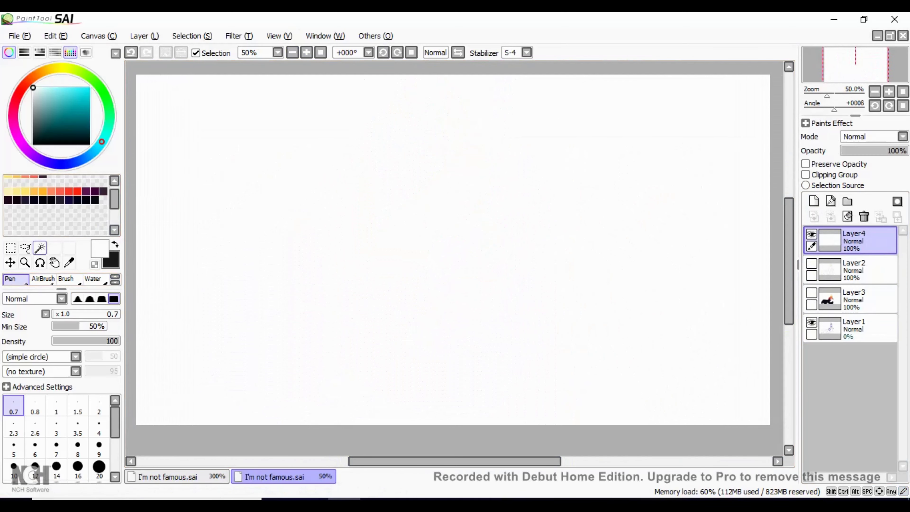
Select the whole canvas and fill it with dark purple using the AirBrush at size 350, with the stabilizer at 4
click(40, 247)
click(250, 251)
click(43, 279)
click(24, 147)
drag(88, 129, 90, 132)
scroll(57, 437, down, 5)
click(99, 448)
mouse_move(163, 417)
mouse_down()
mouse_move(264, 265)
mouse_move(455, 75)
mouse_up()
click(526, 52)
click(507, 105)
mouse_move(504, 126)
mouse_down()
mouse_move(378, 157)
mouse_move(160, 366)
mouse_move(765, 276)
mouse_move(514, 180)
mouse_move(346, 251)
mouse_up()
Clear the selection around the filled canvas
click(278, 53)
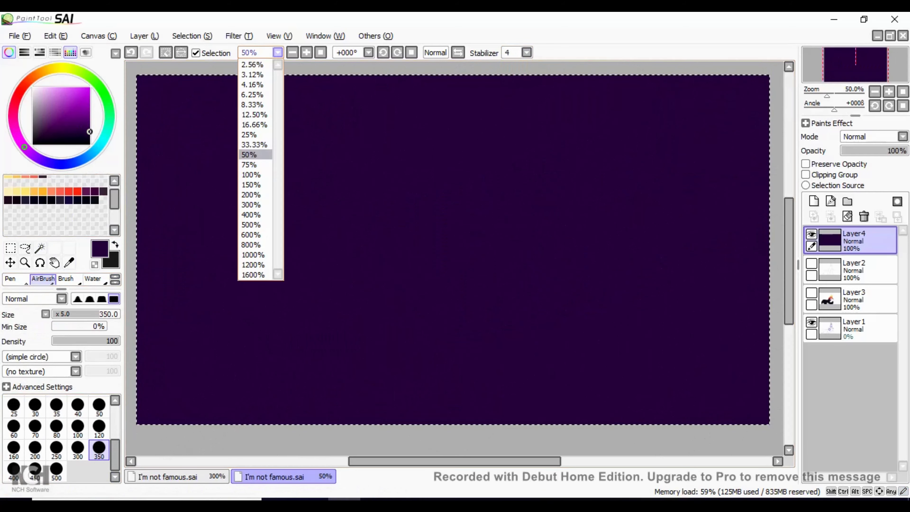
click(216, 53)
click(192, 36)
mouse_move(239, 36)
click(211, 53)
click(166, 53)
click(131, 53)
click(197, 53)
Paint bright purple patches in the four corners of the background with the AirBrush at size 350
drag(48, 110, 54, 107)
click(80, 108)
click(169, 118)
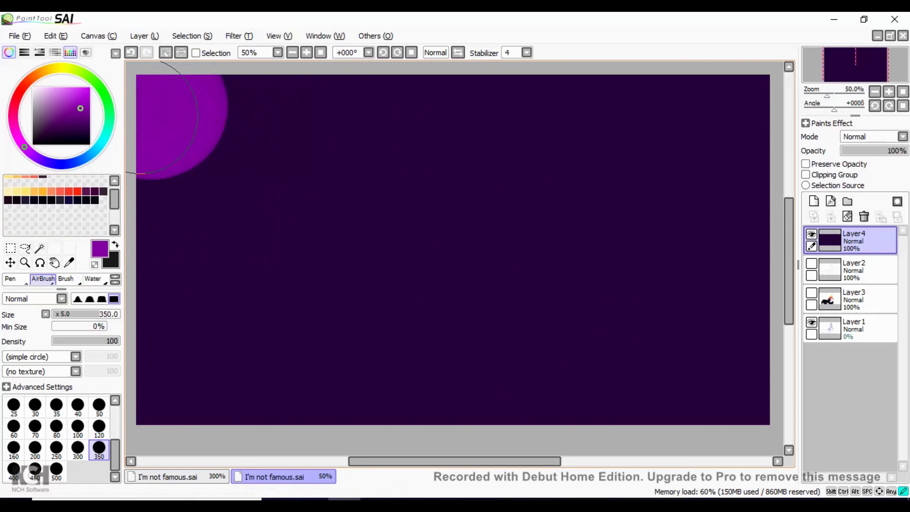
click(158, 416)
drag(466, 386, 728, 412)
click(771, 95)
drag(771, 95, 230, 95)
Paint a large light pink area across the middle of the background
click(45, 91)
click(52, 87)
mouse_move(330, 215)
mouse_down()
mouse_move(472, 201)
mouse_move(566, 245)
mouse_move(396, 287)
mouse_move(370, 199)
mouse_move(577, 288)
mouse_move(593, 213)
mouse_move(657, 241)
mouse_up()
Blend the pink and purple areas of the background into a soft glow with the Blur tool at size 300
scroll(96, 279, down, 3)
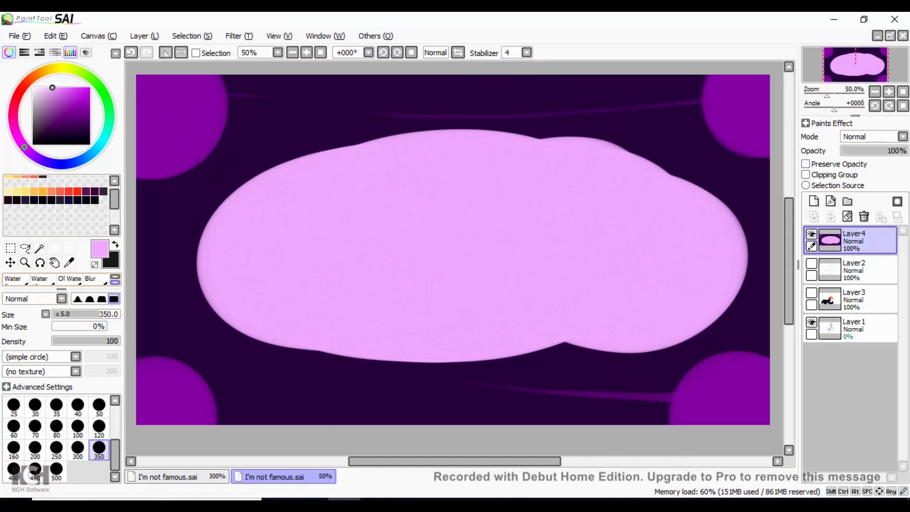
click(95, 279)
scroll(34, 470, down, 7)
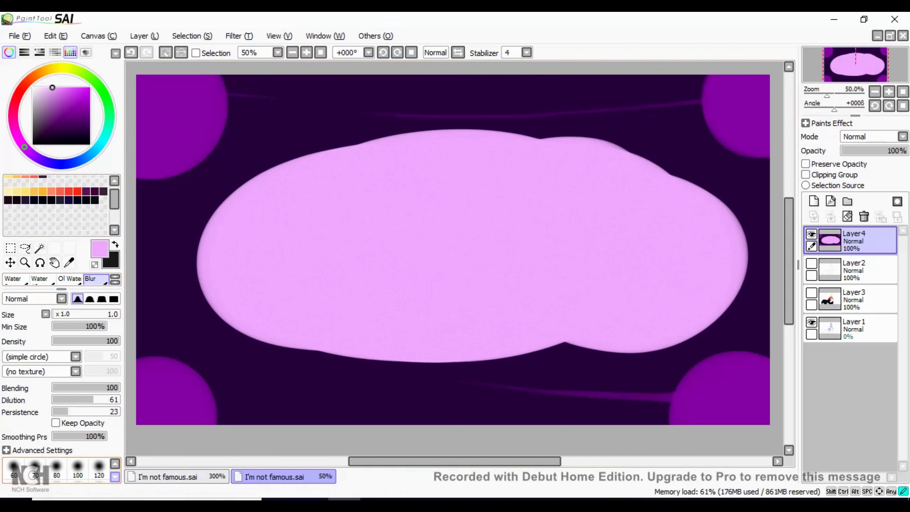
click(35, 460)
mouse_move(204, 285)
mouse_down()
mouse_move(260, 219)
mouse_move(219, 124)
mouse_move(315, 169)
mouse_move(167, 431)
mouse_move(529, 327)
mouse_up()
mouse_move(231, 420)
mouse_down()
mouse_move(671, 92)
mouse_move(309, 101)
mouse_move(624, 362)
mouse_move(735, 191)
mouse_move(575, 417)
mouse_move(386, 224)
mouse_move(371, 245)
mouse_up()
drag(322, 280, 439, 266)
Paint a bright cyan spot in the upper-left area of Layer4 with the AirBrush, undoing the darker teal dab first
drag(95, 151, 101, 144)
click(115, 277)
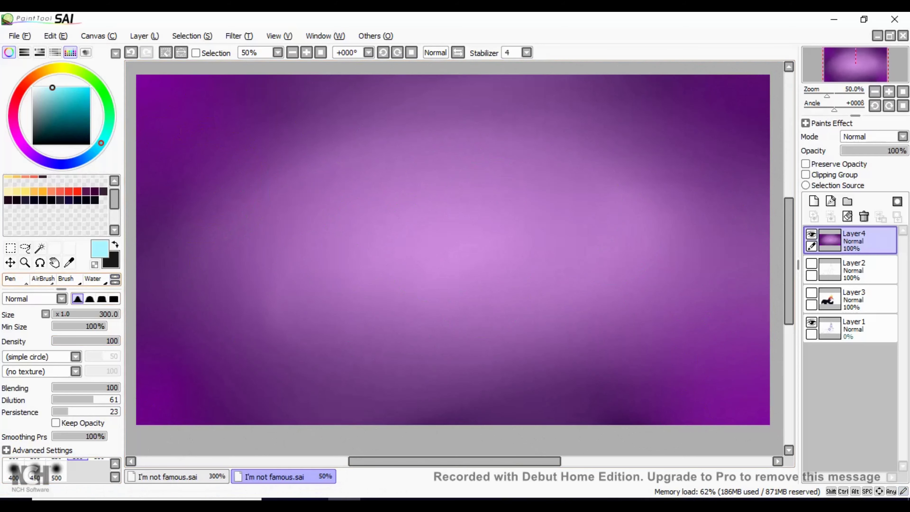
click(43, 279)
click(90, 102)
click(215, 203)
click(131, 52)
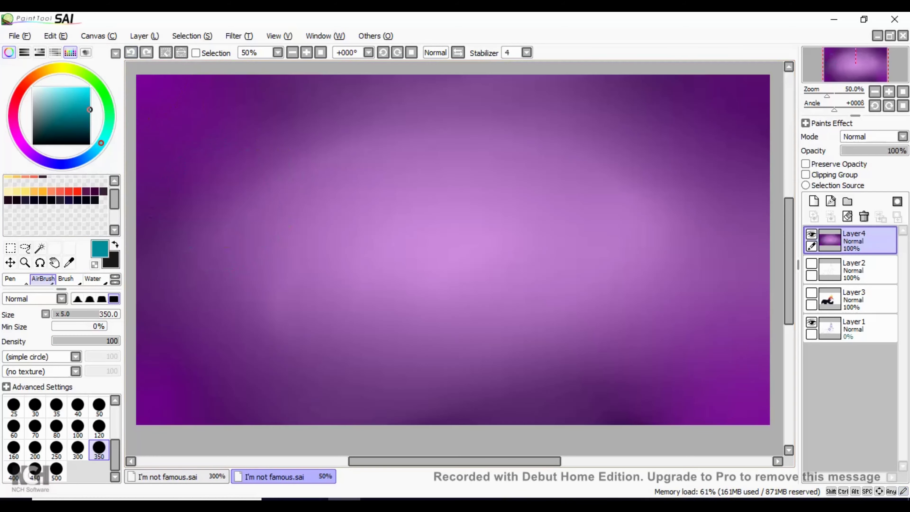
drag(88, 96, 90, 87)
click(212, 157)
Add a new layer and paint three more bright cyan spots near the other corners of the canvas
click(141, 37)
click(161, 52)
click(658, 325)
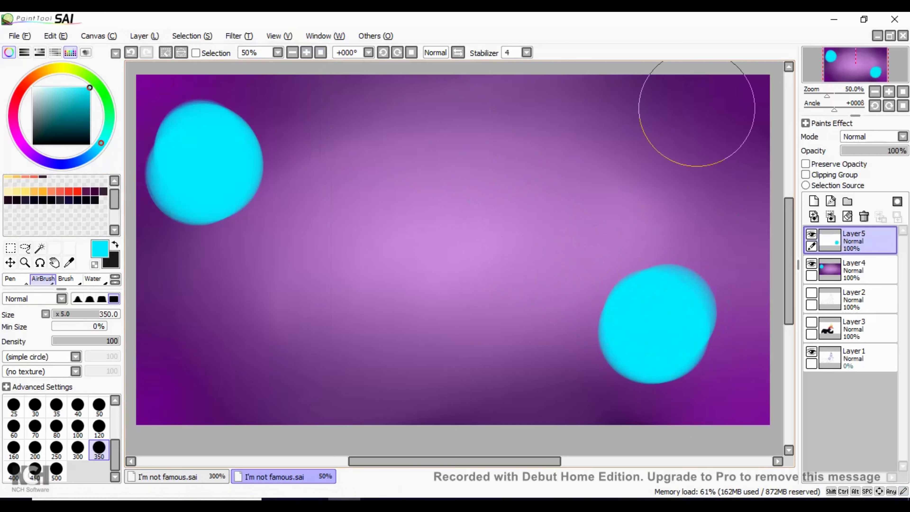
click(184, 376)
drag(433, 160, 573, 121)
drag(630, 117, 588, 120)
Switch to the Blur tool at size 400 and expand its advanced settings
click(115, 282)
click(115, 282)
click(114, 282)
click(115, 282)
click(115, 283)
click(95, 279)
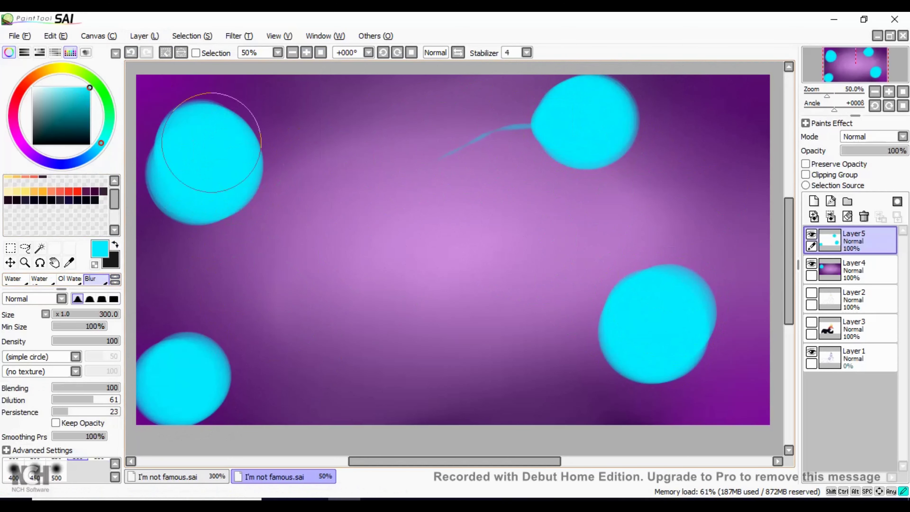
click(56, 471)
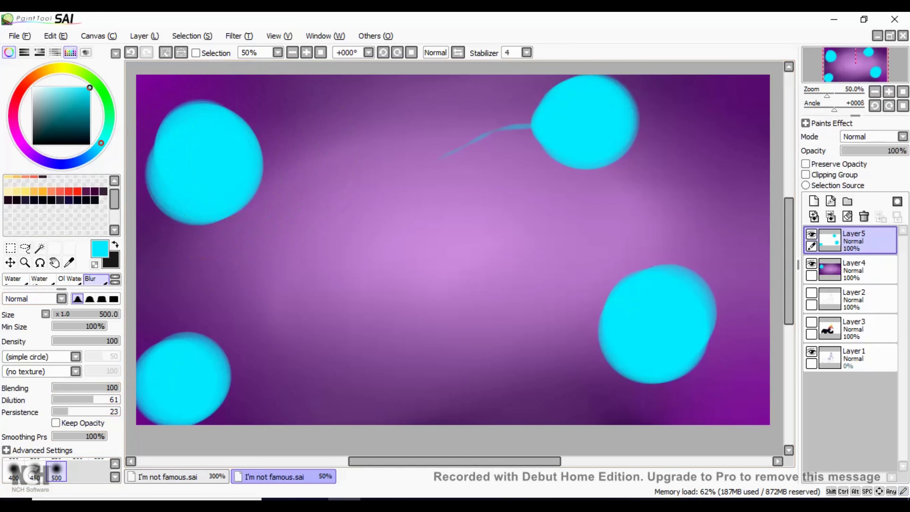
click(13, 471)
click(6, 450)
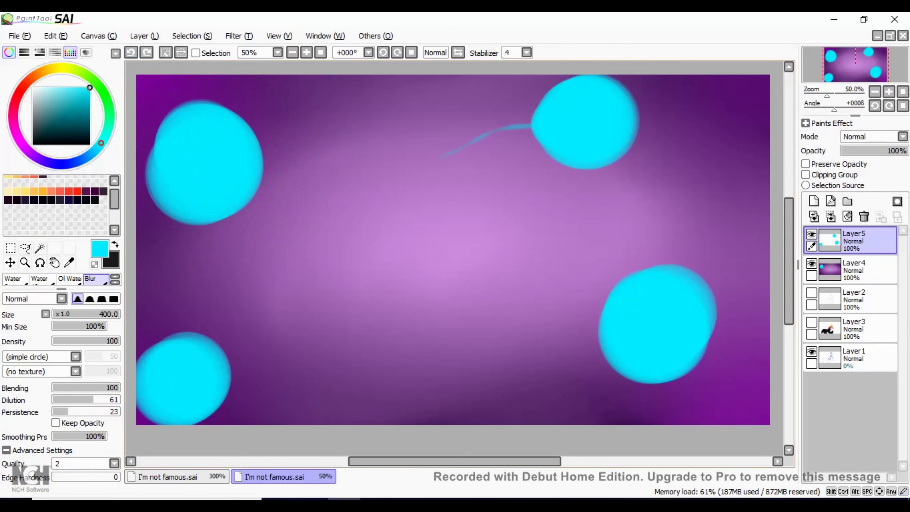
click(834, 19)
click(344, 499)
click(131, 53)
click(147, 53)
mouse_move(581, 118)
mouse_down()
mouse_move(559, 113)
mouse_move(556, 128)
mouse_up()
key(ctrl+z)
Blur the cyan spot on Layer4 and the three spots on Layer5 into the purple background
click(868, 269)
drag(170, 180, 202, 138)
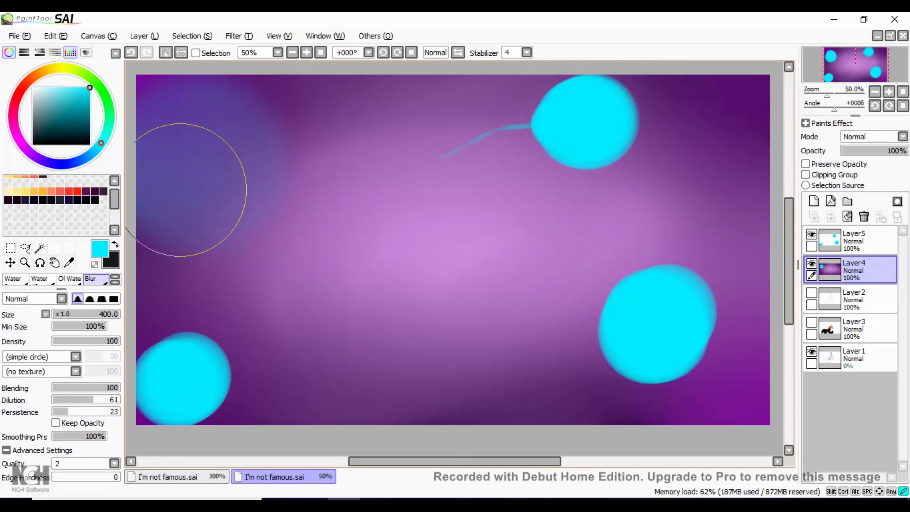
click(867, 241)
drag(603, 126, 568, 139)
drag(656, 319, 631, 366)
drag(193, 376, 142, 295)
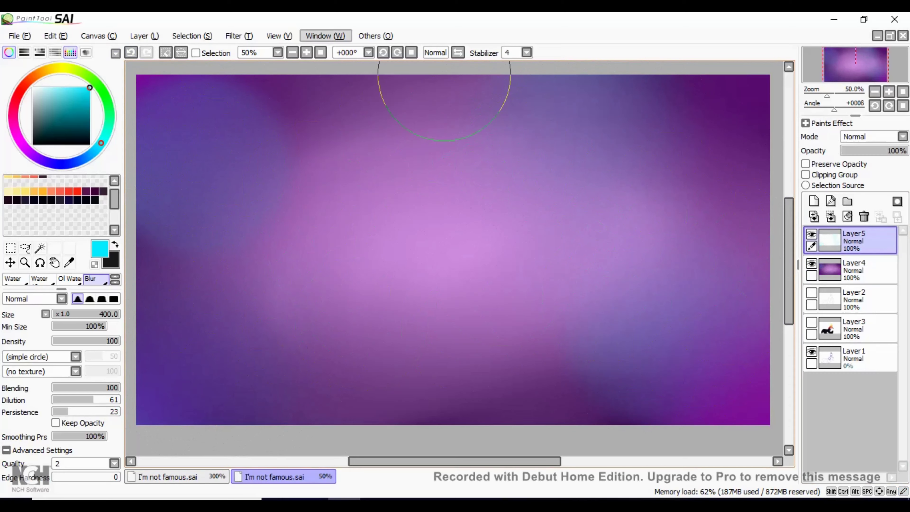
Show Layer2 and Layer3 again and close the extra view of the drawing at 300%
scroll(276, 115, down, 8)
scroll(297, 128, up, 6)
drag(470, 461, 349, 461)
drag(789, 341, 789, 255)
double_click(307, 53)
drag(457, 462, 442, 461)
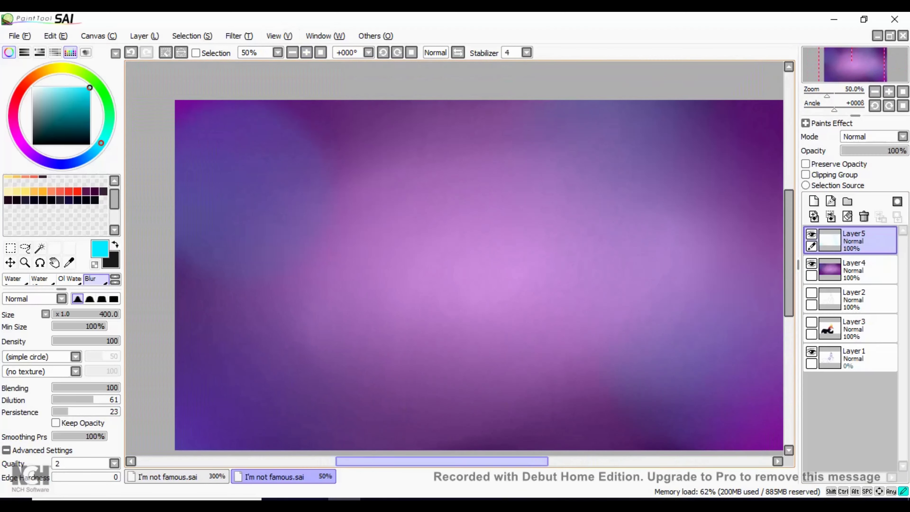
click(812, 293)
click(812, 323)
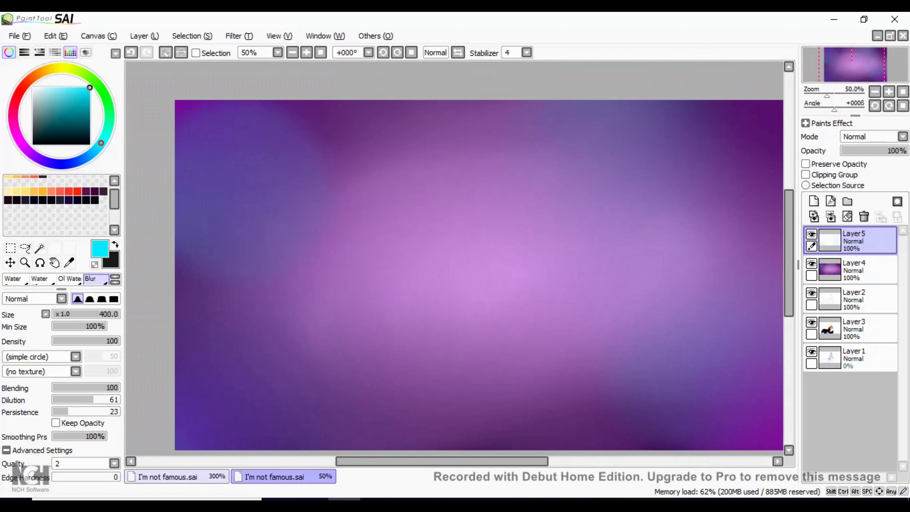
click(177, 477)
click(903, 36)
Move background Layer4 beneath Layer3 and Layer5 beneath Layer4 in the layer order
drag(442, 461, 463, 462)
click(812, 264)
click(812, 264)
drag(867, 271, 868, 337)
drag(867, 241, 860, 328)
scroll(454, 275, left, 1)
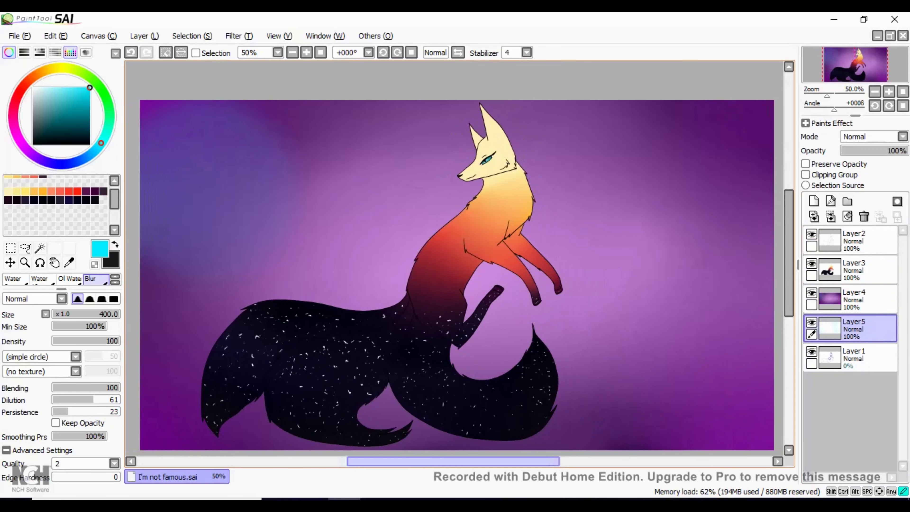
Add a new layer above Layer5 and choose the Pen tool at size 8 with grey as the colour
click(814, 202)
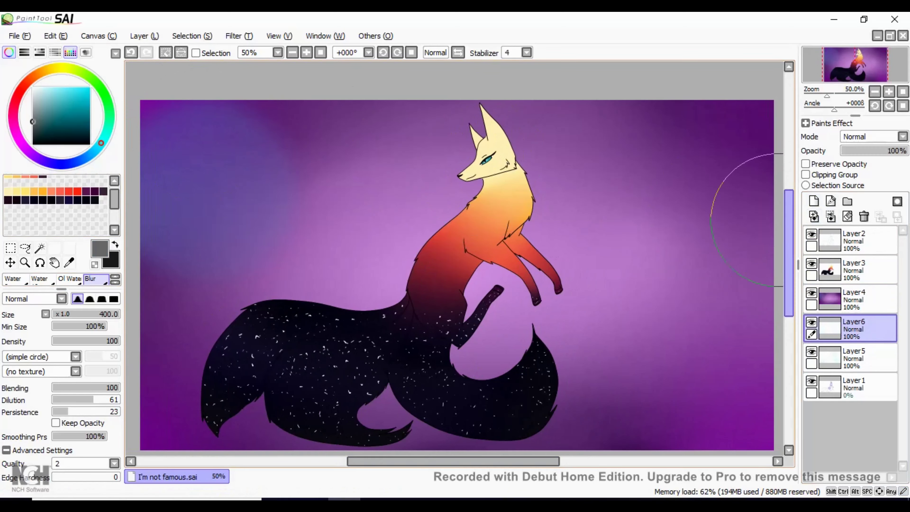
click(115, 277)
click(15, 280)
scroll(454, 275, up, 2)
drag(454, 462, 567, 461)
click(57, 427)
drag(799, 265, 788, 264)
scroll(495, 351, down, 5)
click(78, 448)
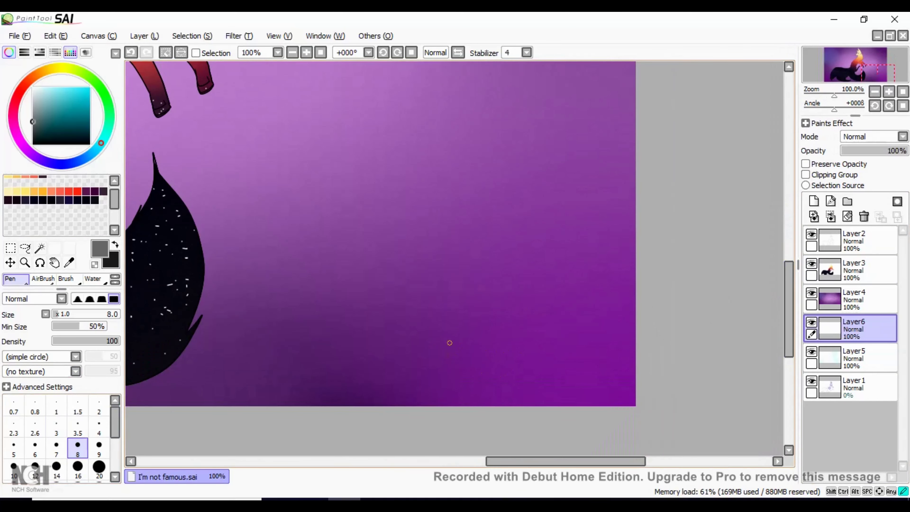
Clear the selection, set the AirBrush to size 5, and undo a test stroke near the canvas's lower-right corner
key(ctrl+d)
click(43, 280)
scroll(35, 429, up, 3)
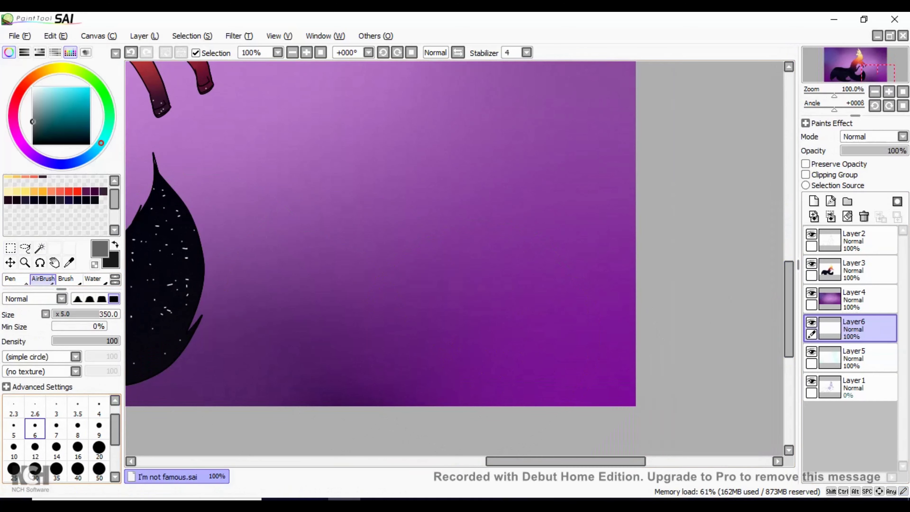
click(14, 429)
drag(506, 350, 504, 375)
key(ctrl+z)
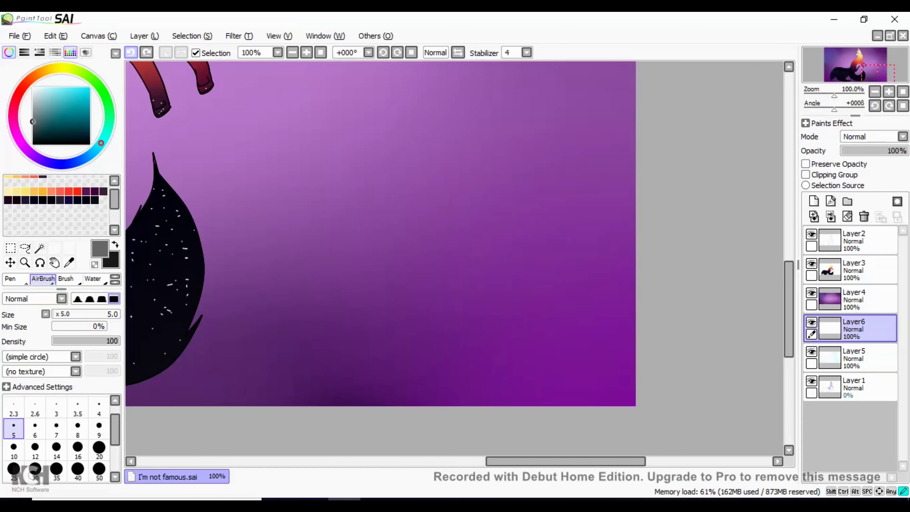
Select the whole canvas and undo the adding of Layer6 and the lowering of Layer5 in the layer order
key(ctrl+a)
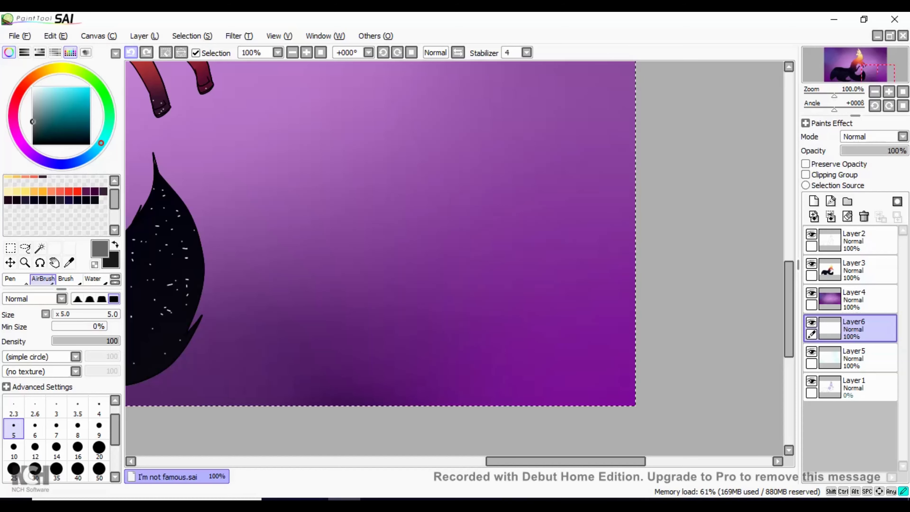
click(131, 53)
click(131, 53)
click(131, 53)
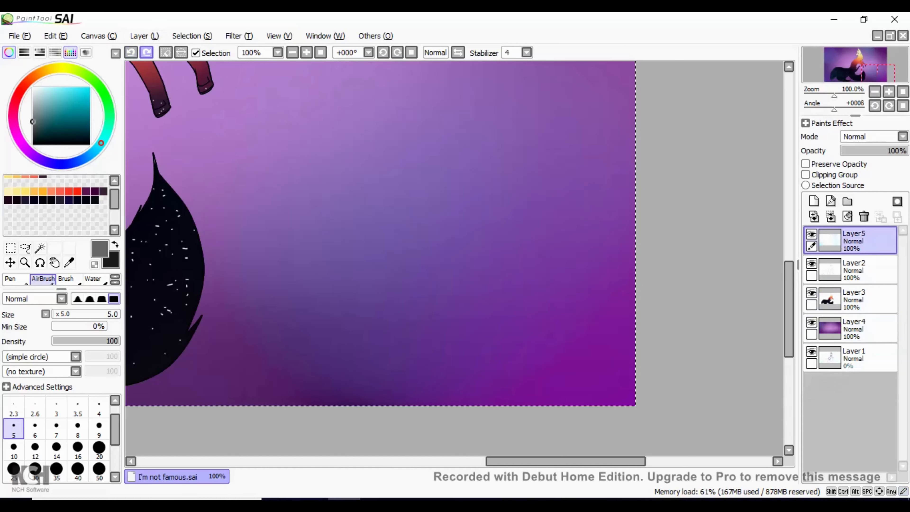
Add a new layer for the signature and place it between Layer3 and Layer4
click(815, 202)
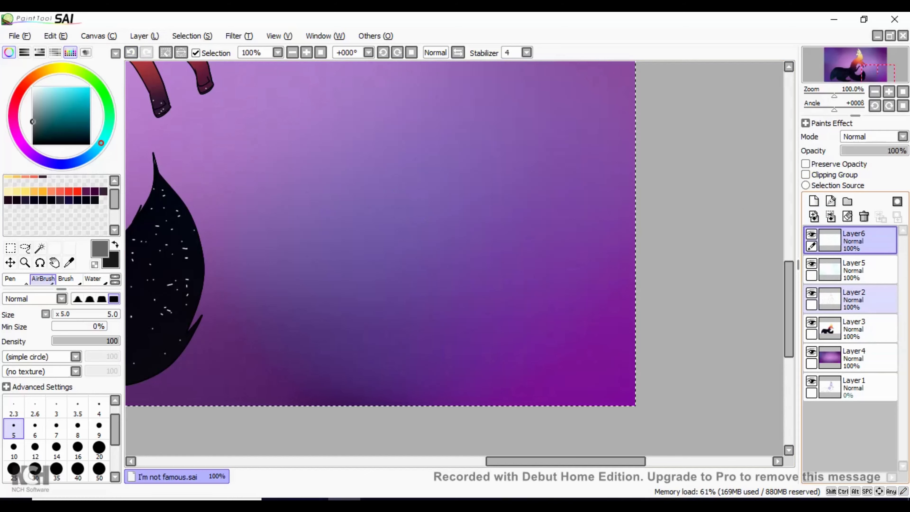
drag(854, 238, 853, 328)
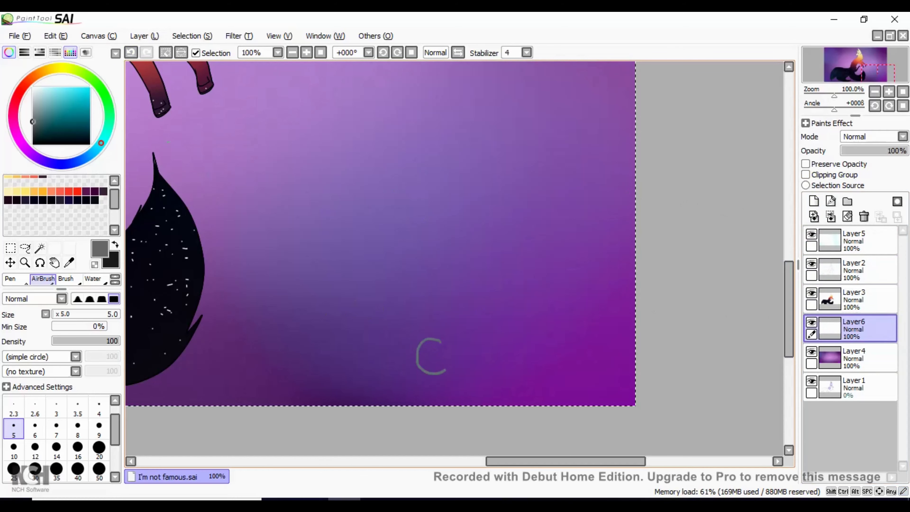
mouse_move(481, 355)
mouse_down()
mouse_move(468, 376)
mouse_move(524, 372)
mouse_move(467, 388)
mouse_up()
click(494, 375)
key(ctrl+z)
key(ctrl+z)
key(ctrl+z)
key(ctrl+z)
Set the stabilizer to S-3 and sign the artist's initials with an underline in near-black at the canvas's lower-right corner
click(527, 53)
click(513, 245)
mouse_move(557, 365)
mouse_down()
mouse_move(568, 386)
mouse_move(615, 383)
mouse_up()
click(575, 388)
drag(542, 398, 575, 397)
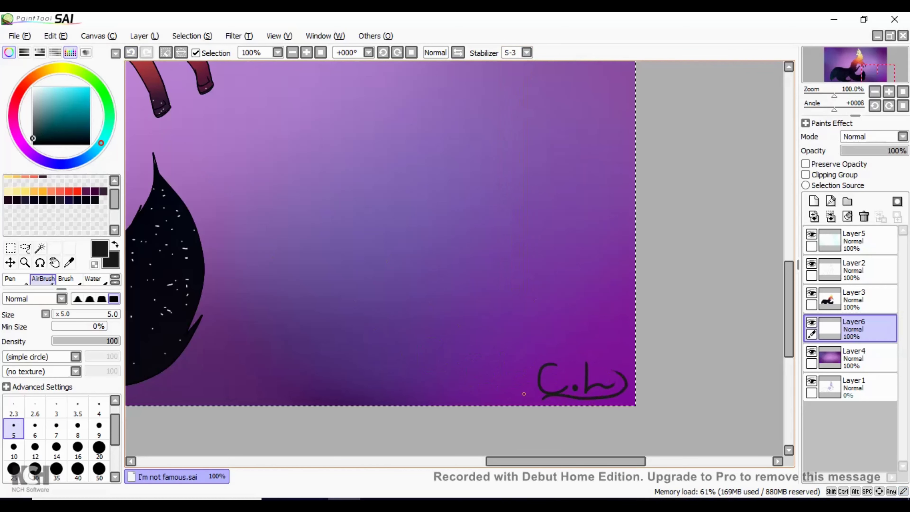
Lower the signature layer's opacity to 55% and show the whole drawing at 33.33%
click(293, 52)
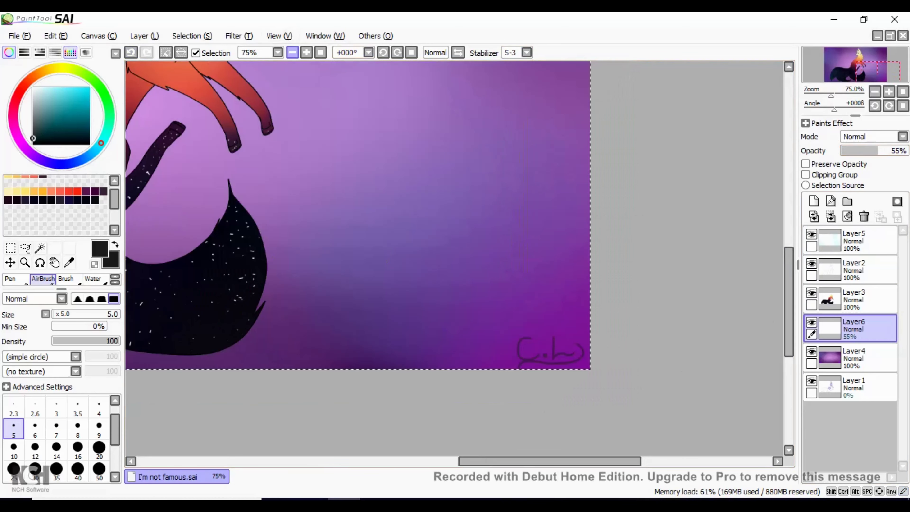
click(293, 53)
click(292, 53)
drag(514, 462, 477, 462)
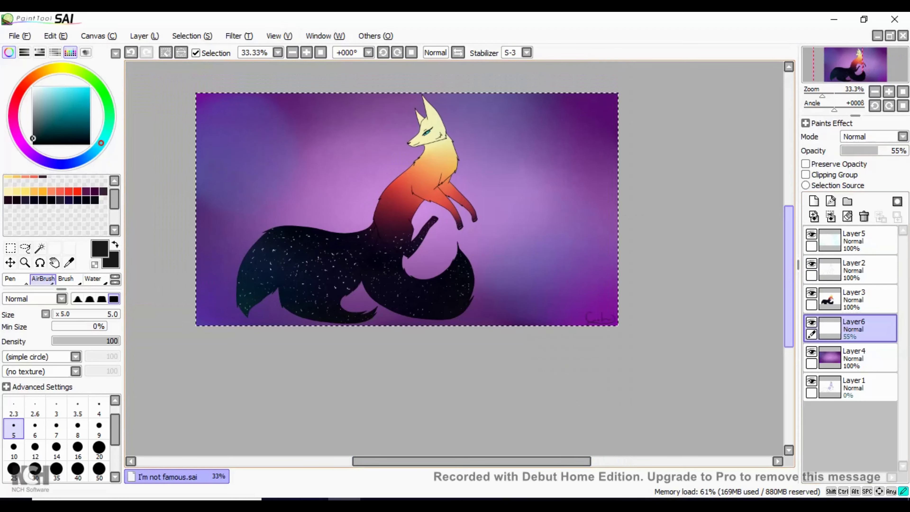